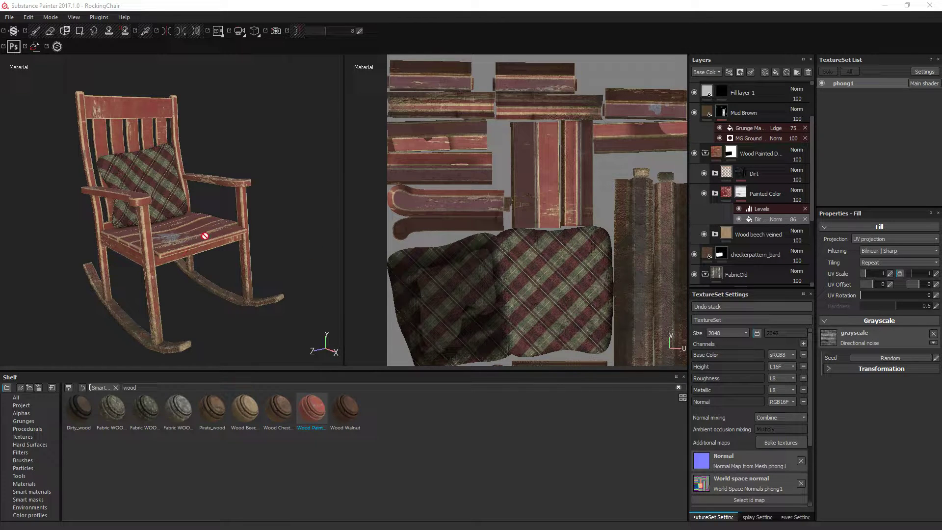
Create a new project, discarding the current changes, with the Unreal Engine 4 (allegorithmic) template, RockingChair.fbx mesh and 1024 document resolution
alt+drag(238, 207, 276, 220)
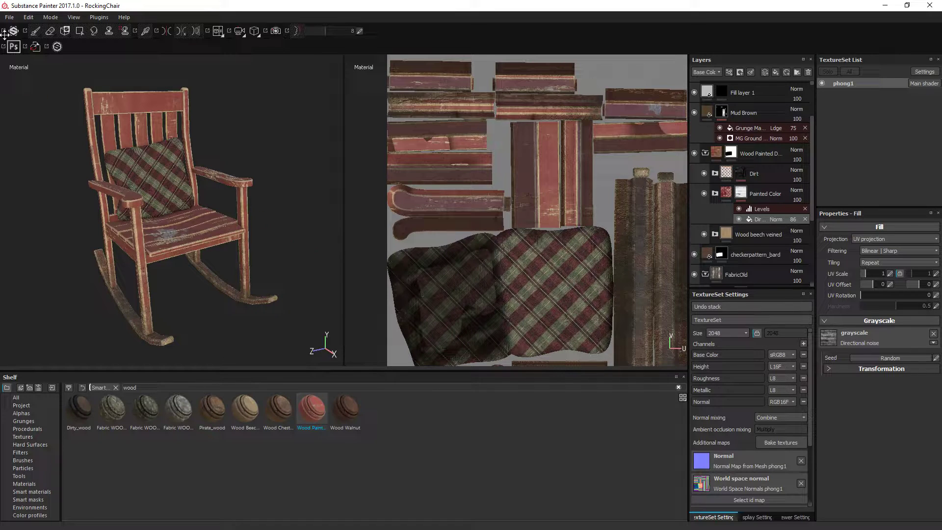
click(8, 17)
click(25, 28)
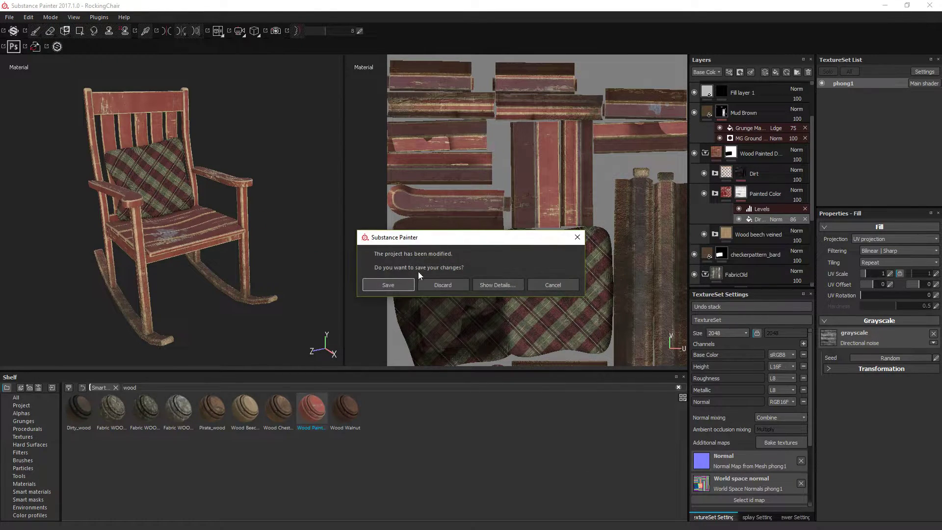
click(433, 281)
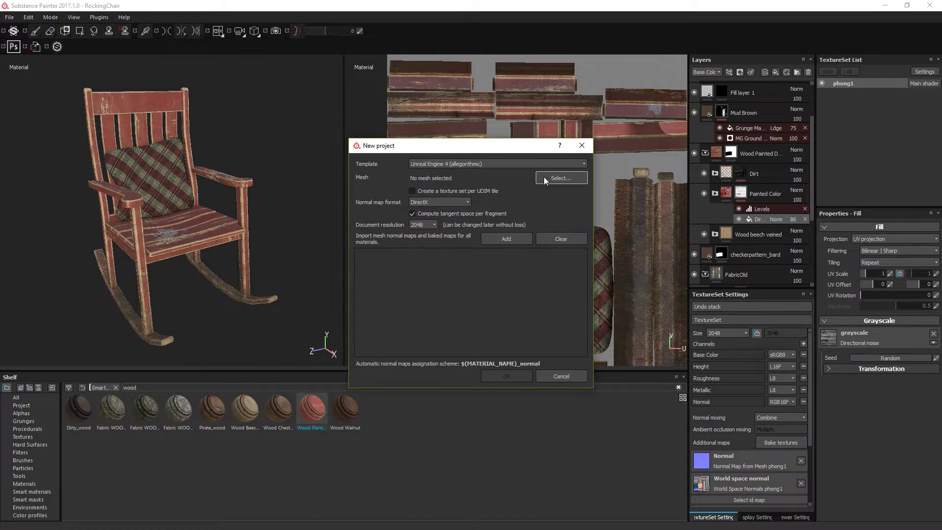
click(427, 224)
click(562, 177)
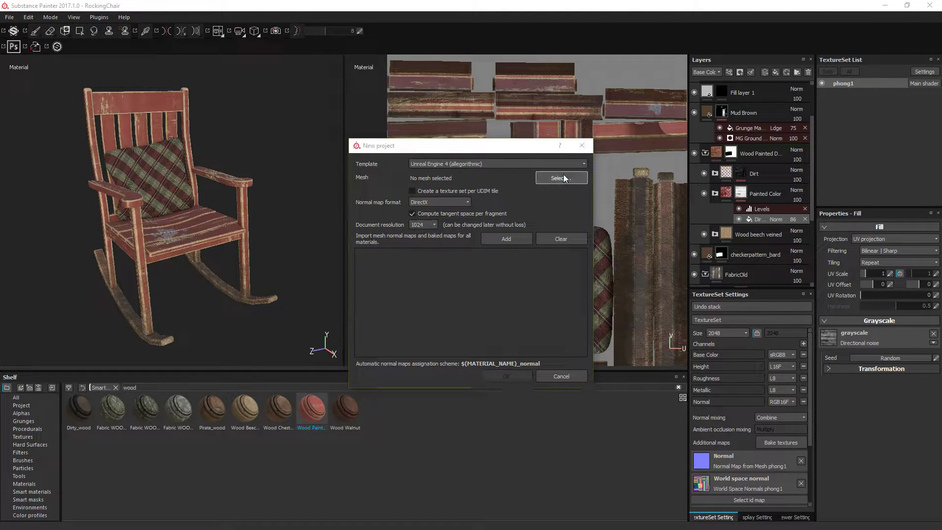
double_click(472, 222)
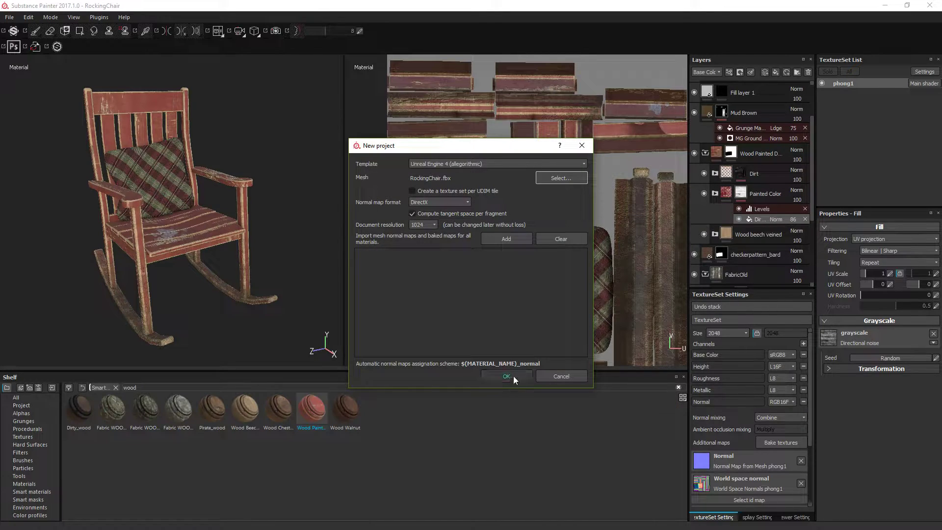
click(513, 376)
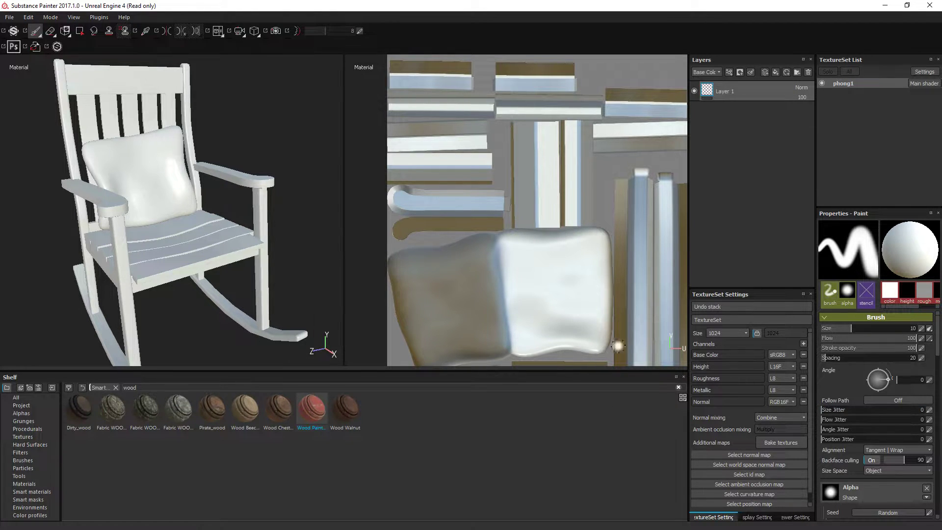
Choose the bake output size, bake all additional maps for the phong1 texture set, and close the log
click(773, 441)
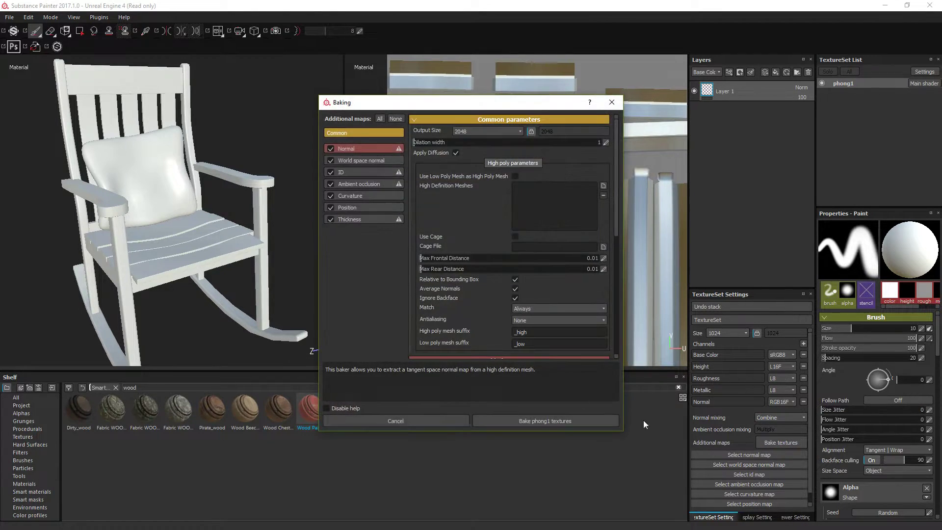
click(482, 128)
click(464, 174)
click(539, 424)
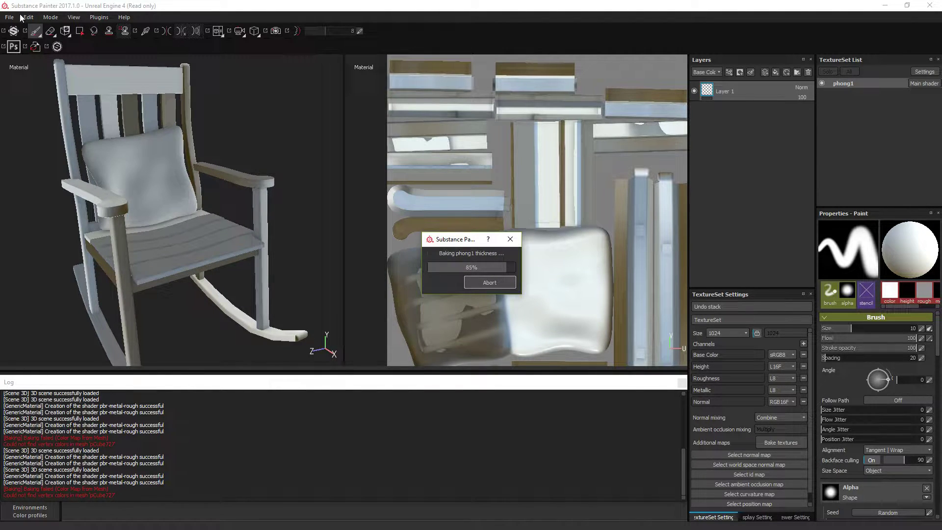
click(681, 382)
Search the smart materials for wood and add Wood Painted Damaged beneath Layer 1
click(39, 493)
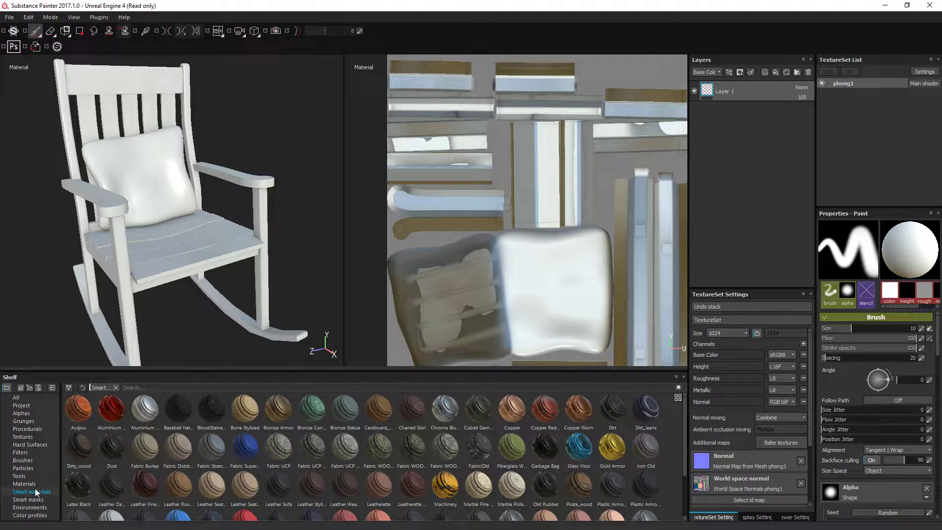
click(159, 387)
text(wood)
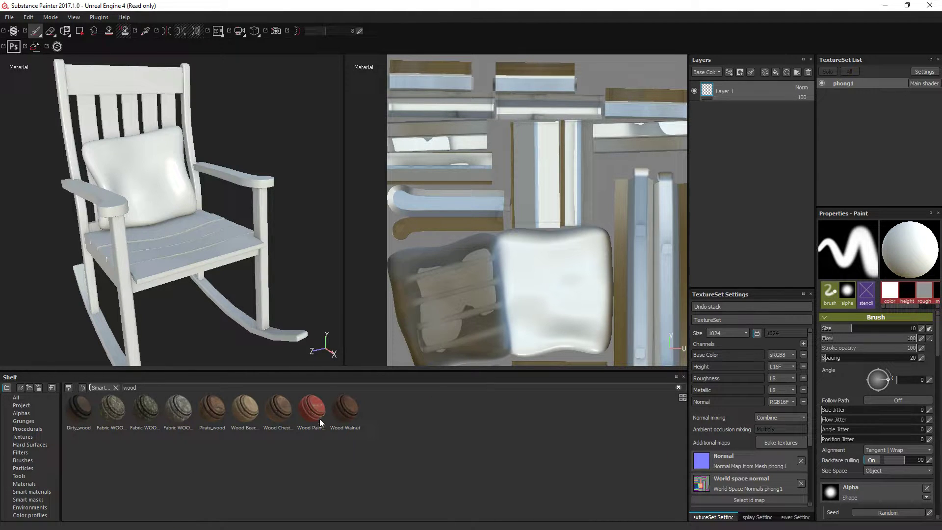
drag(319, 418, 778, 108)
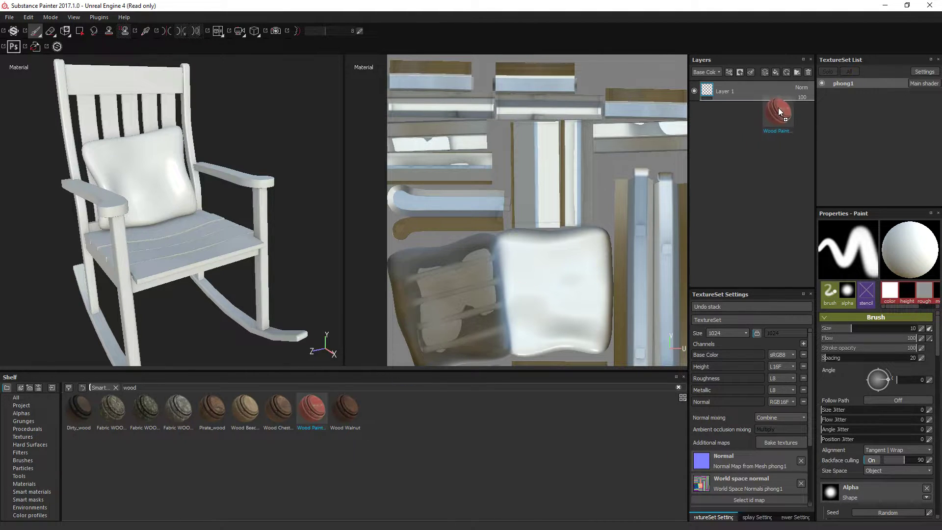
drag(636, 185, 636, 184)
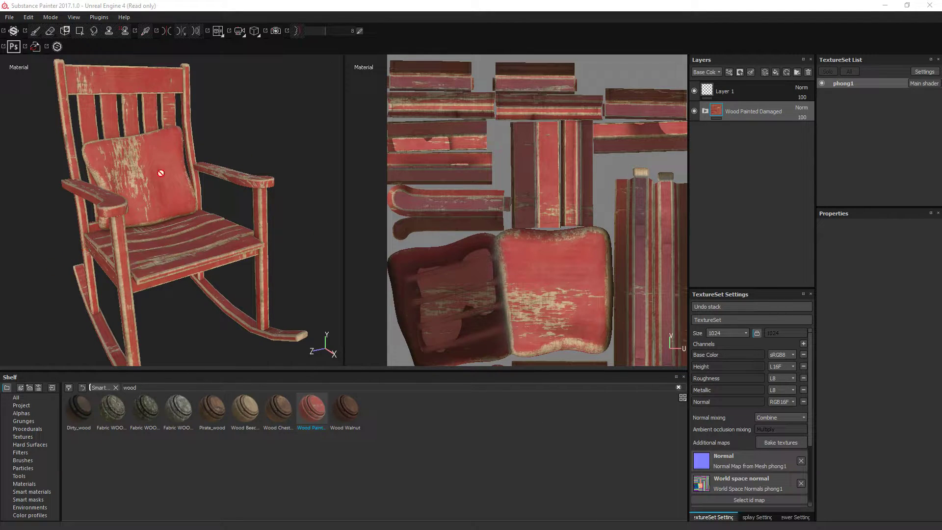
Add a black mask to the Wood Painted Damaged group, try a brush stroke on the chair, and undo it
right_click(734, 107)
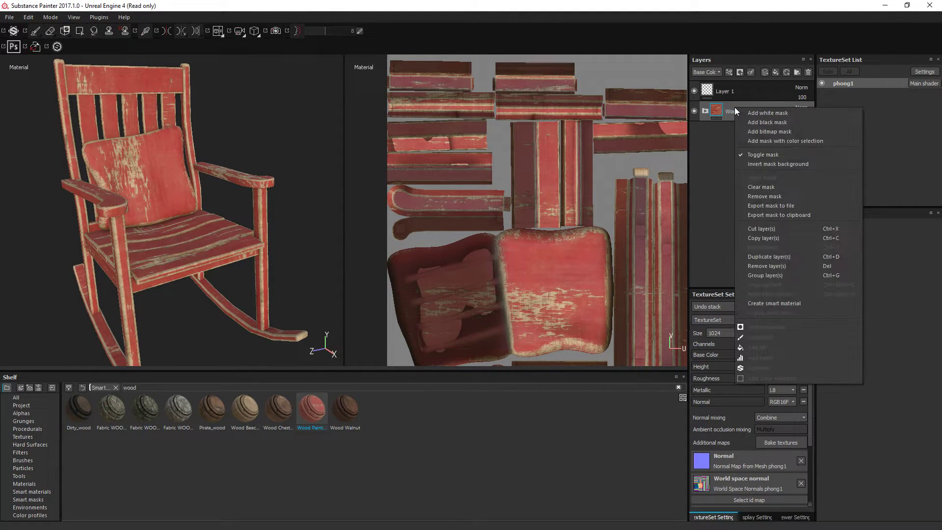
click(764, 123)
key(1)
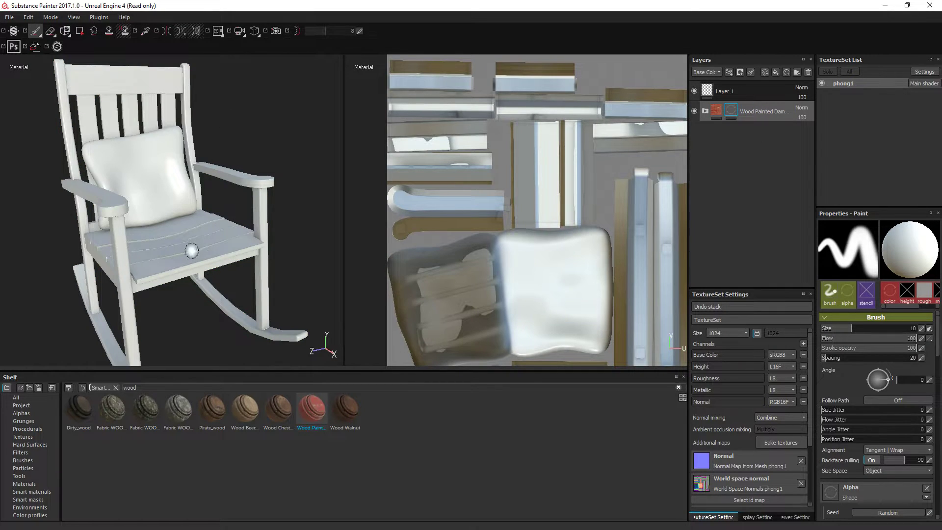
mouse_move(195, 249)
mouse_down()
mouse_move(168, 256)
mouse_move(221, 245)
mouse_move(128, 280)
mouse_move(103, 147)
mouse_move(199, 75)
mouse_up()
key(ctrl+z)
Use Polygon Fill in mesh mode to reveal the painted wood on a seat slat and one armrest
key(4)
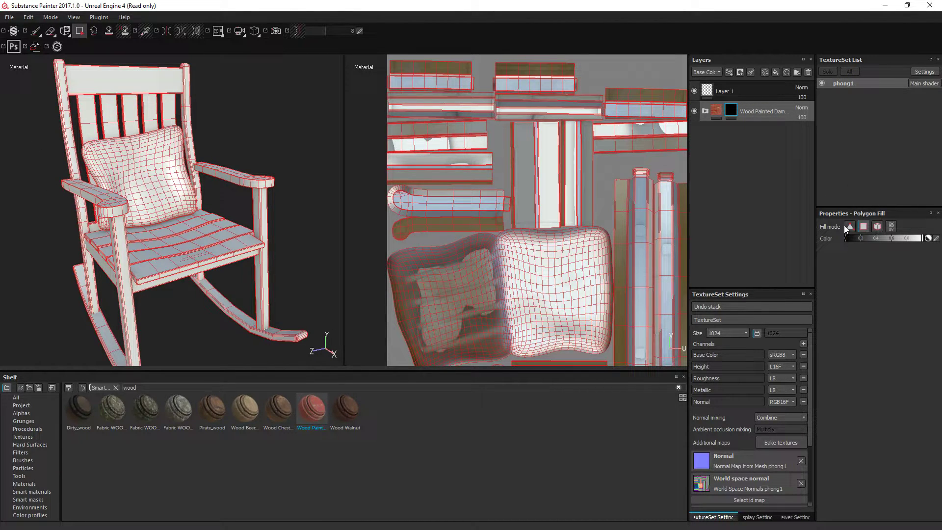
click(221, 175)
click(880, 226)
click(205, 243)
click(248, 174)
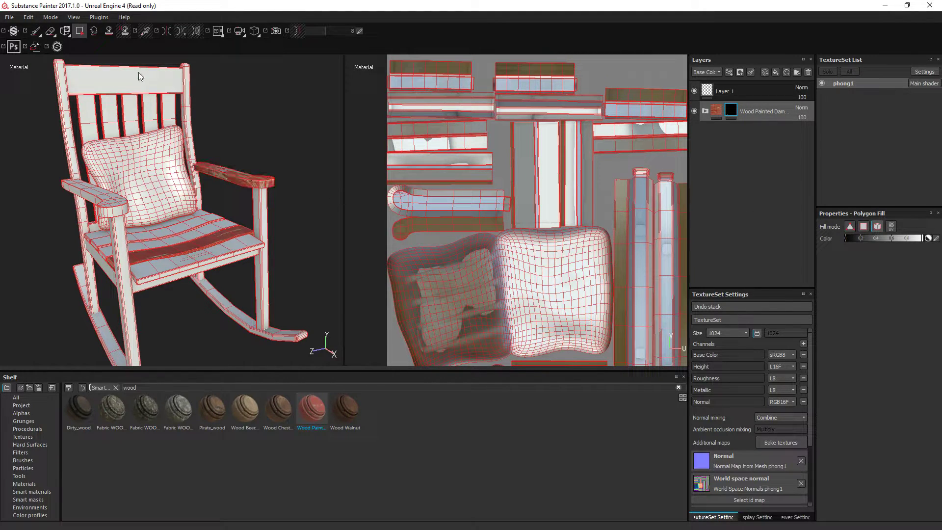
Fill the mask on the chair back's top rail, side posts and vertical slats to reveal the painted wood
click(139, 72)
click(185, 93)
click(67, 128)
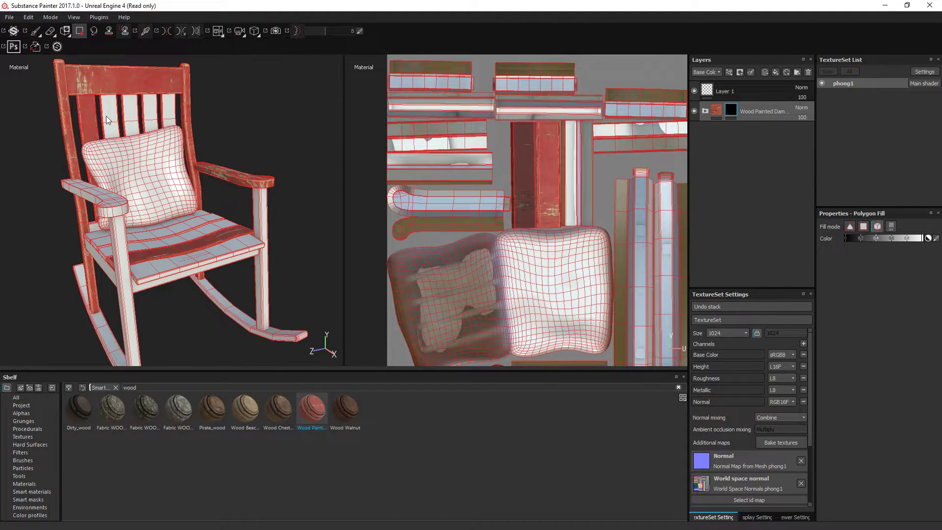
click(106, 115)
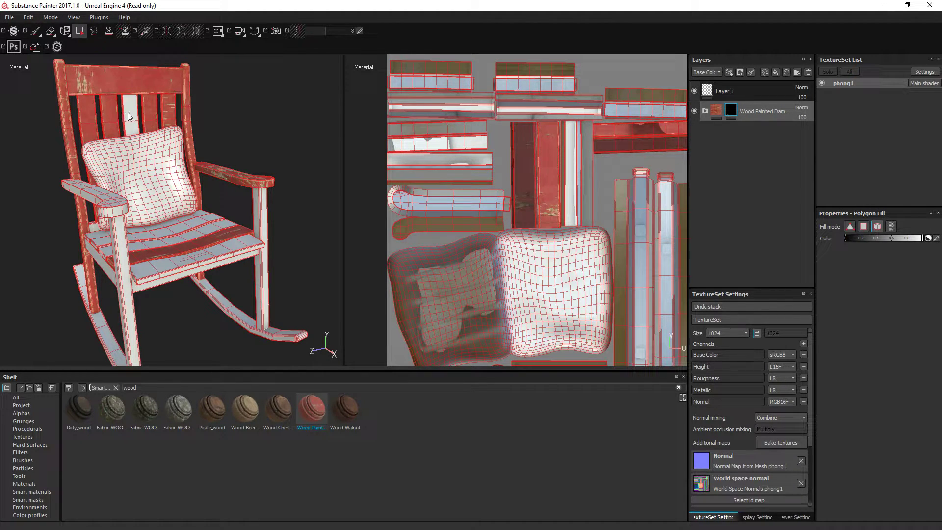
click(118, 125)
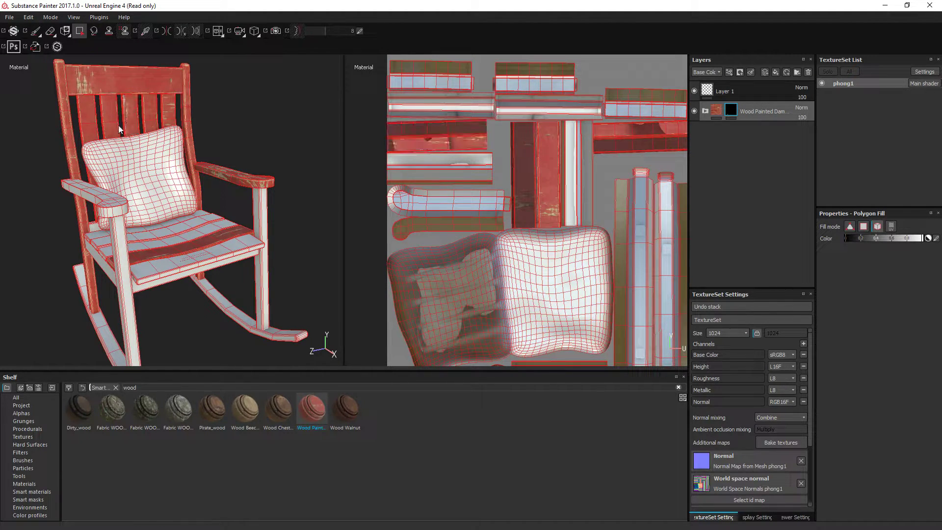
Replace the Wood Painted Damaged mask with a white one and mask out the pillow using a black mesh fill
right_click(748, 116)
click(749, 116)
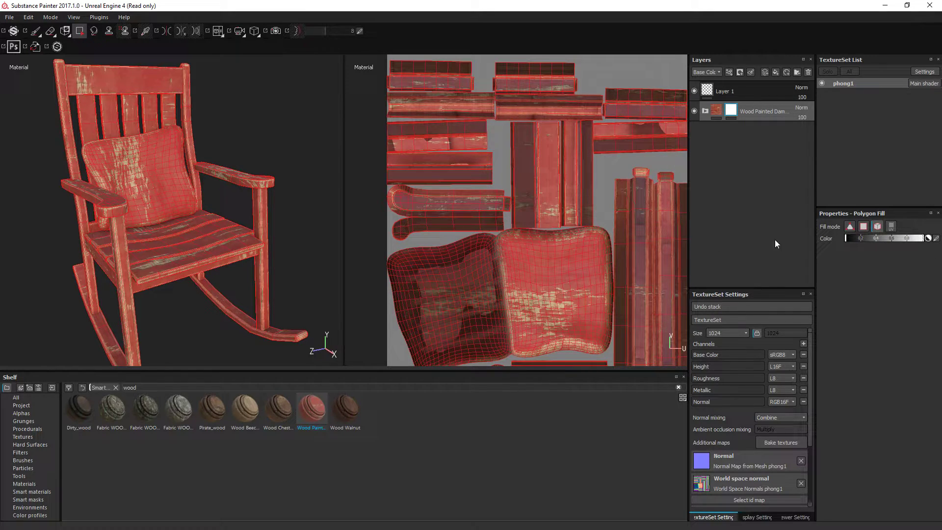
click(162, 156)
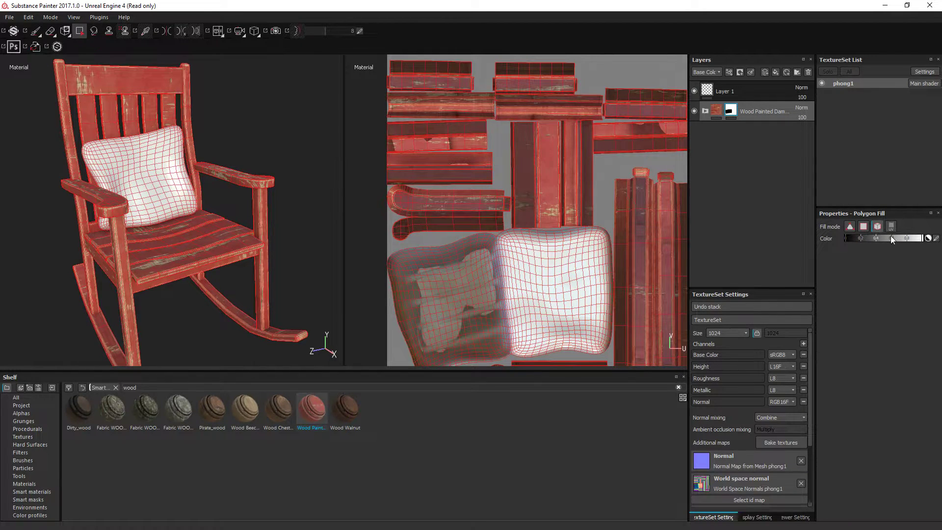
Alternate the pillow's mask fill between white and black, leaving the pillow masked out
click(152, 163)
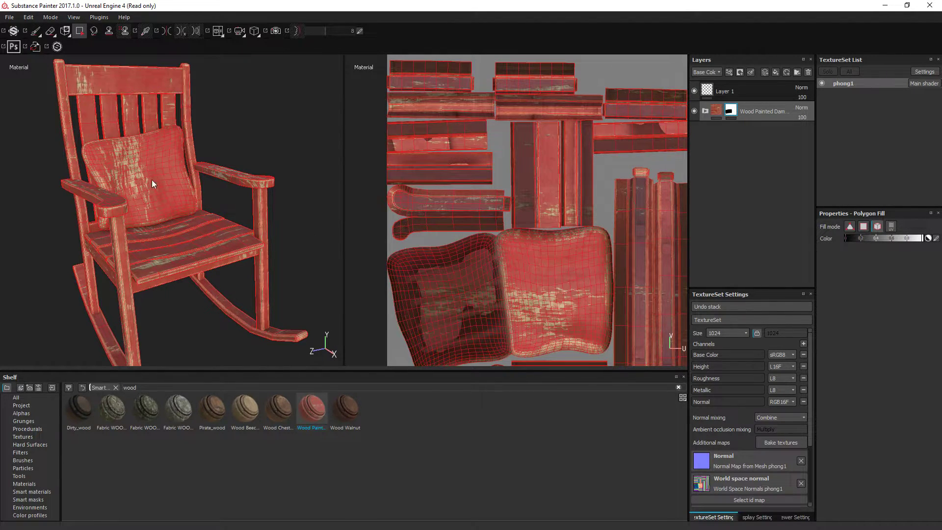
key(x)
click(143, 198)
key(x)
click(149, 153)
key(x)
click(152, 164)
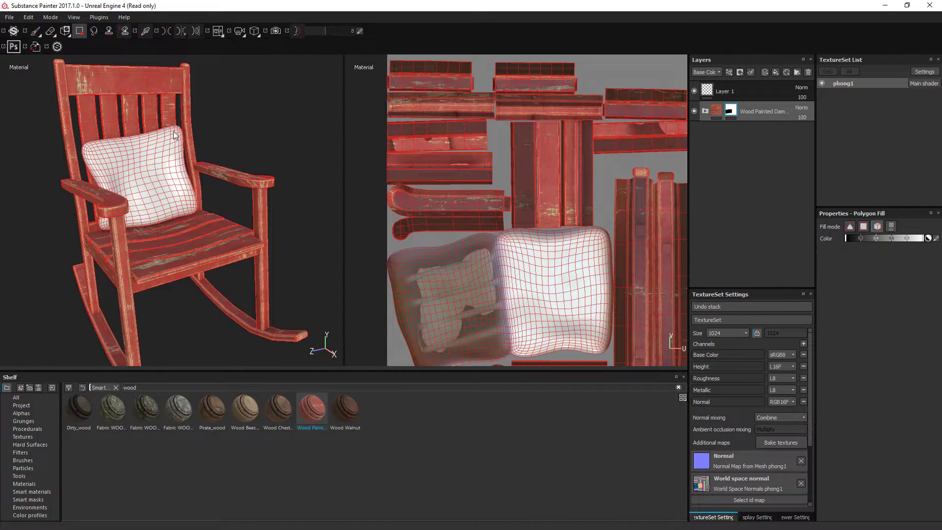
Expand the Wood Painted Damaged group and examine the mask effects and fills of its Dirt and Paint Color layers
click(716, 112)
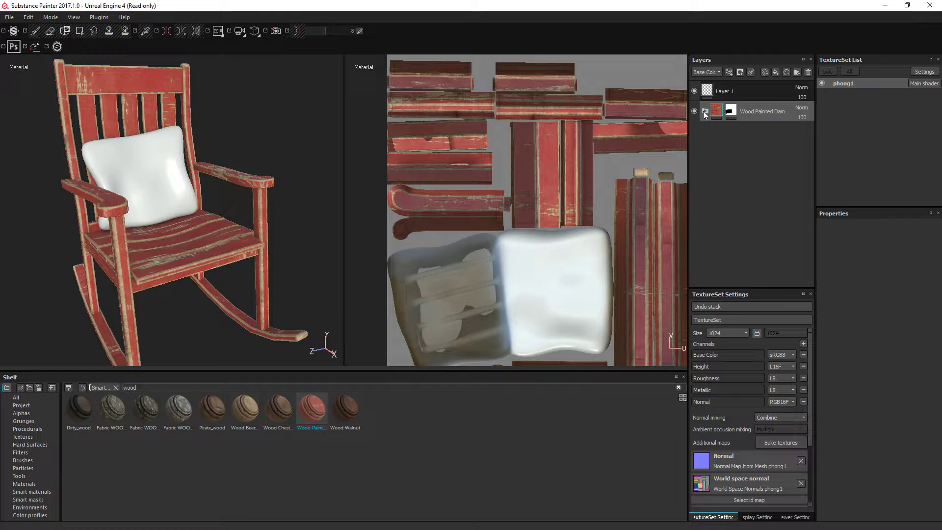
click(704, 111)
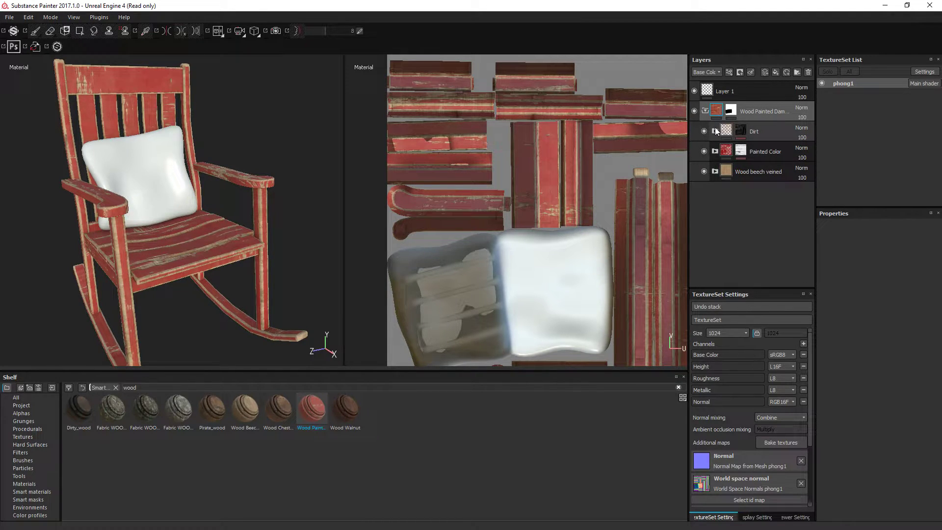
click(714, 130)
click(741, 130)
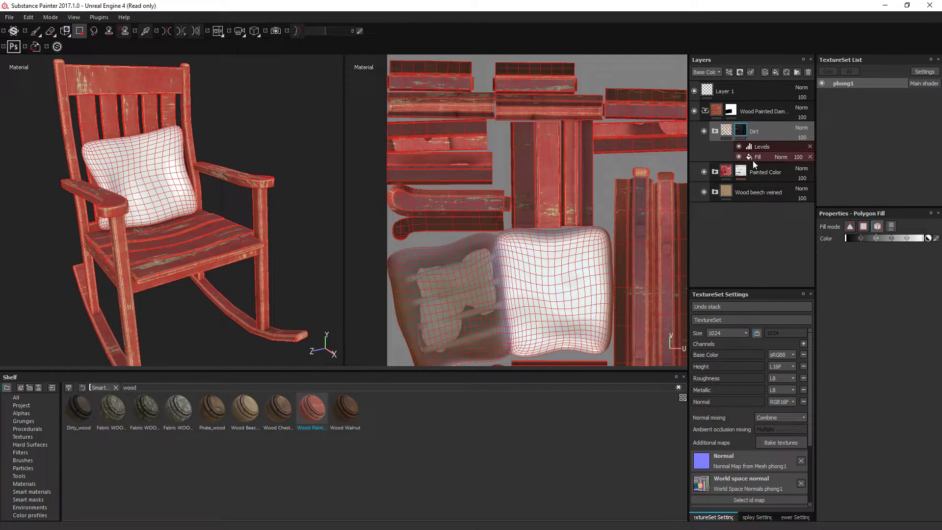
click(759, 148)
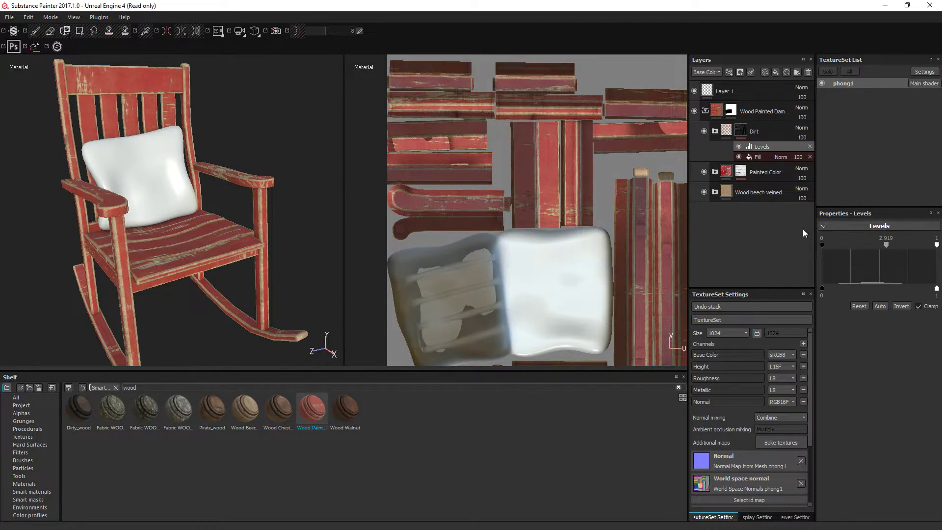
click(715, 171)
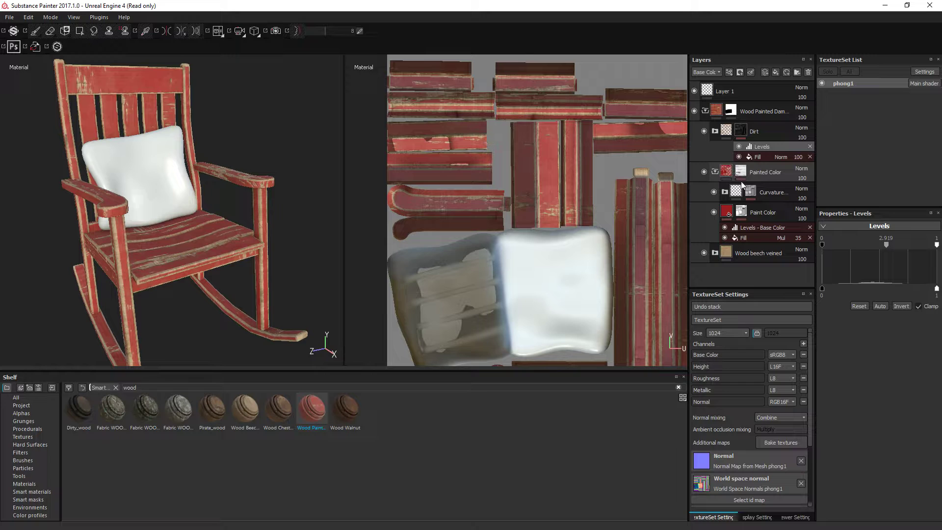
click(734, 216)
click(744, 238)
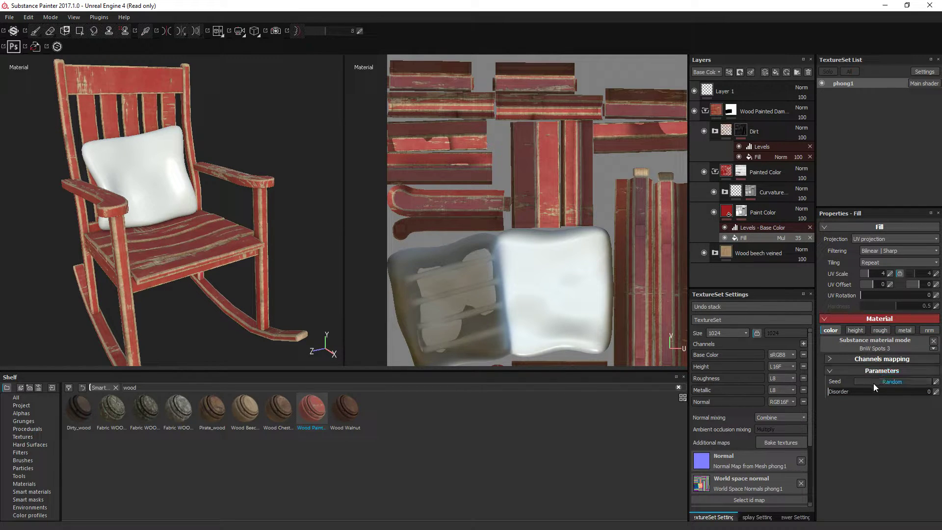
click(743, 227)
click(741, 212)
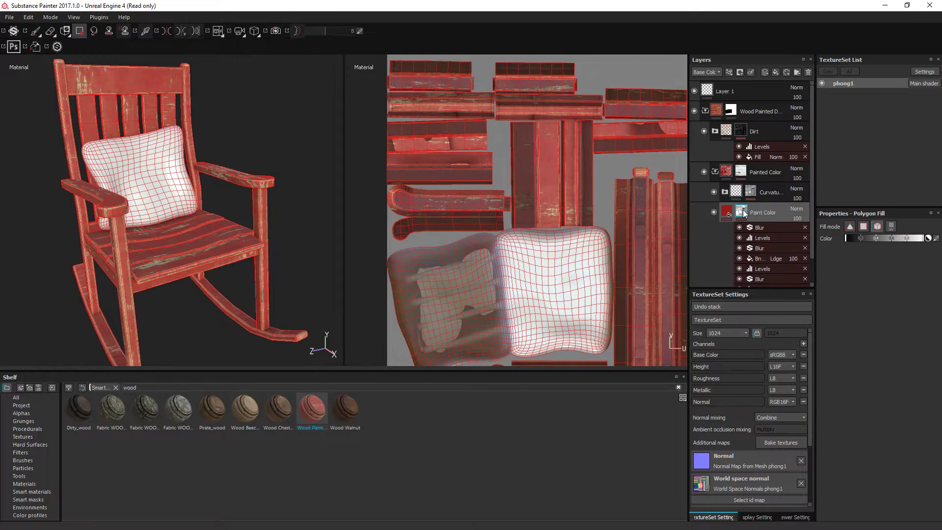
Set the Directional noise fill in the Painted Color mask to Histogram contrast 0.58 and Histogram position 0.78
click(741, 170)
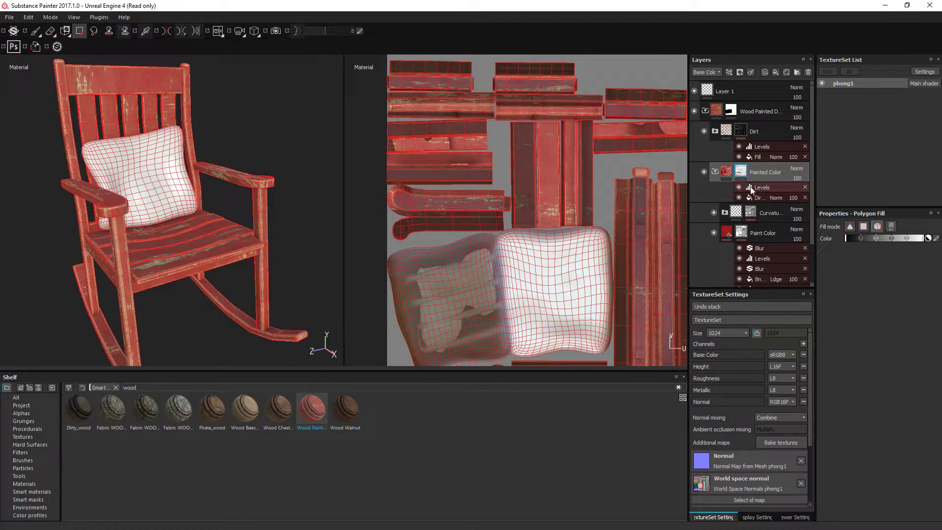
click(758, 196)
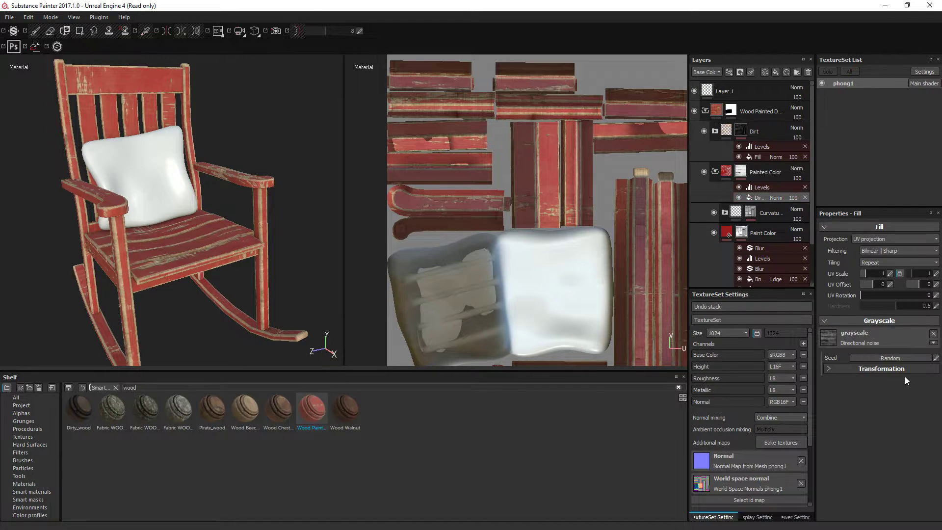
click(893, 369)
mouse_move(872, 402)
mouse_down()
mouse_move(860, 401)
mouse_move(903, 401)
mouse_move(856, 399)
mouse_move(874, 393)
mouse_up()
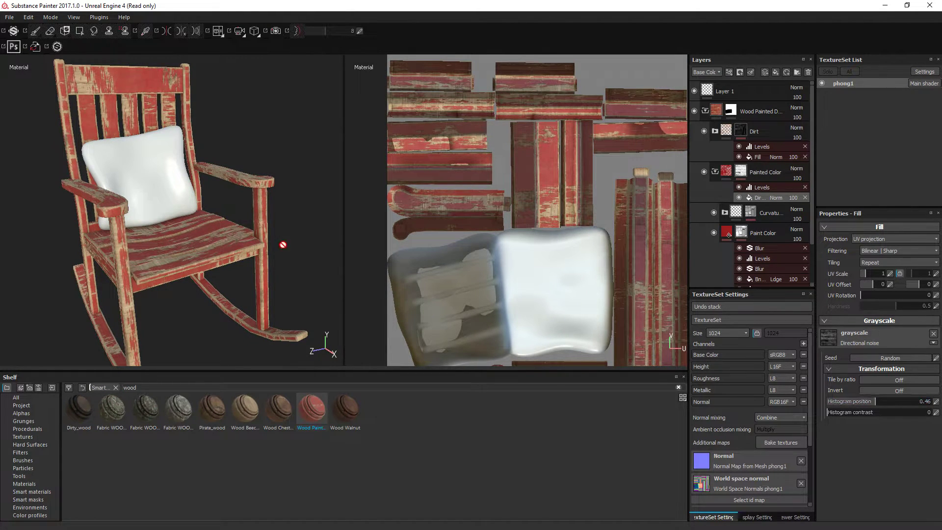
alt+drag(283, 244, 210, 176)
click(878, 399)
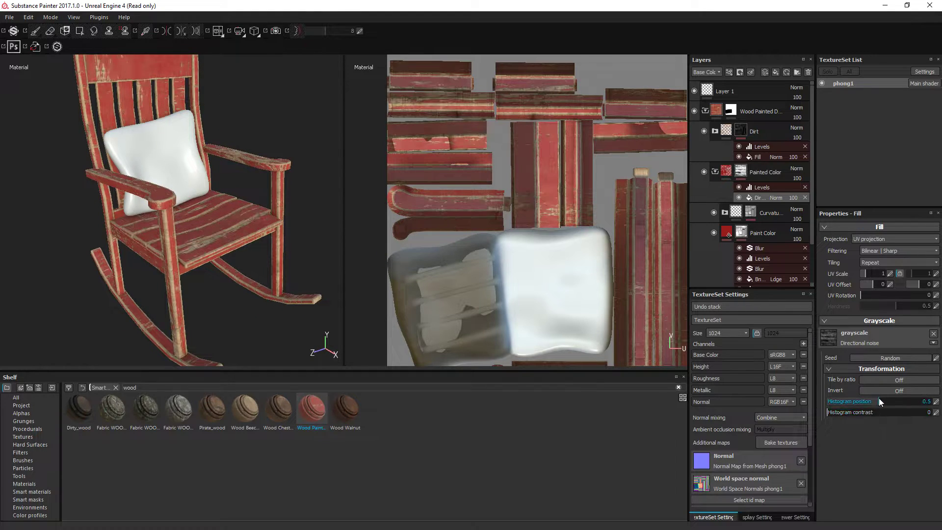
alt+drag(289, 220, 236, 162)
mouse_move(855, 413)
mouse_down()
mouse_move(887, 412)
mouse_move(869, 402)
mouse_move(908, 402)
mouse_up()
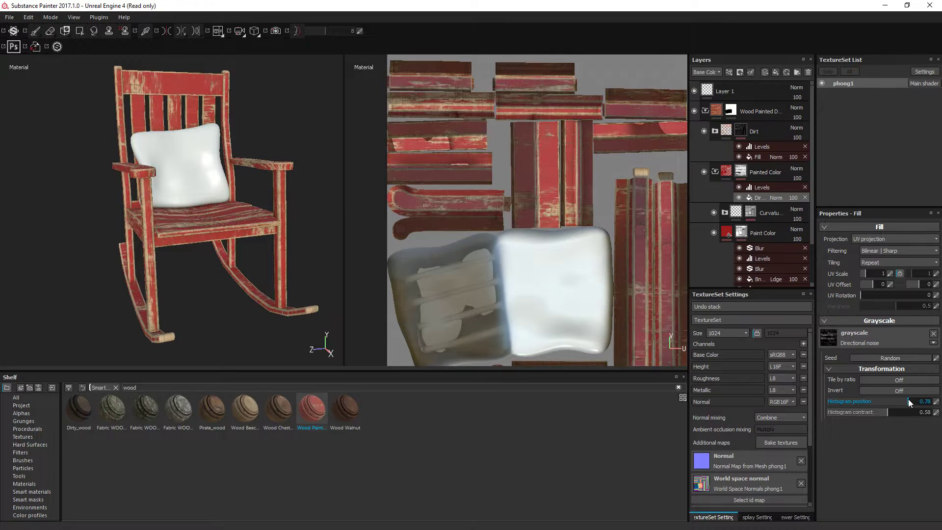
Set the Directional noise fill in the Painted Color mask to Histogram contrast 0.31 and Histogram position 0.64
alt+drag(211, 184, 239, 201)
mouse_move(215, 138)
alt+mouse_down()
mouse_move(275, 147)
mouse_move(219, 142)
alt+mouse_up()
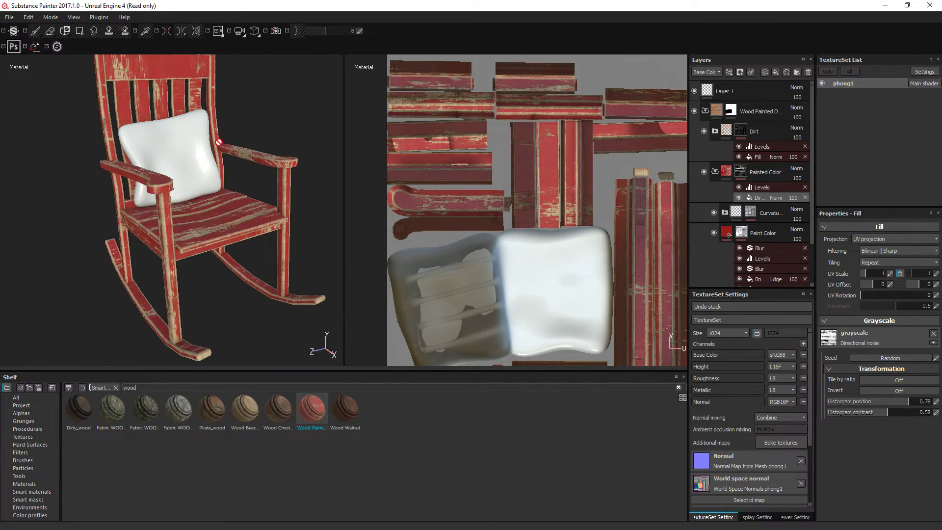
mouse_move(875, 412)
mouse_down()
mouse_move(863, 412)
mouse_move(893, 400)
mouse_up()
click(884, 402)
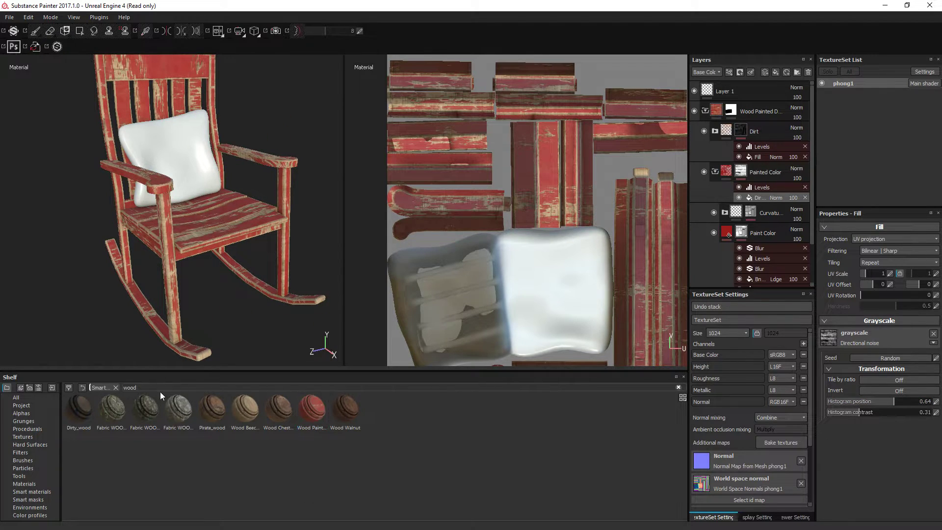
Search the regular materials for "chec" instead of the wood smart materials
key(BackSpace)
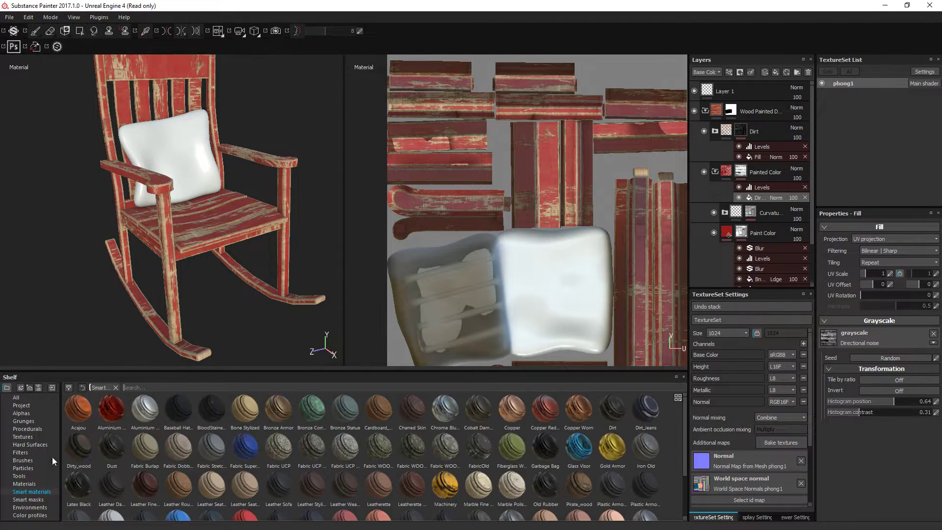
click(24, 484)
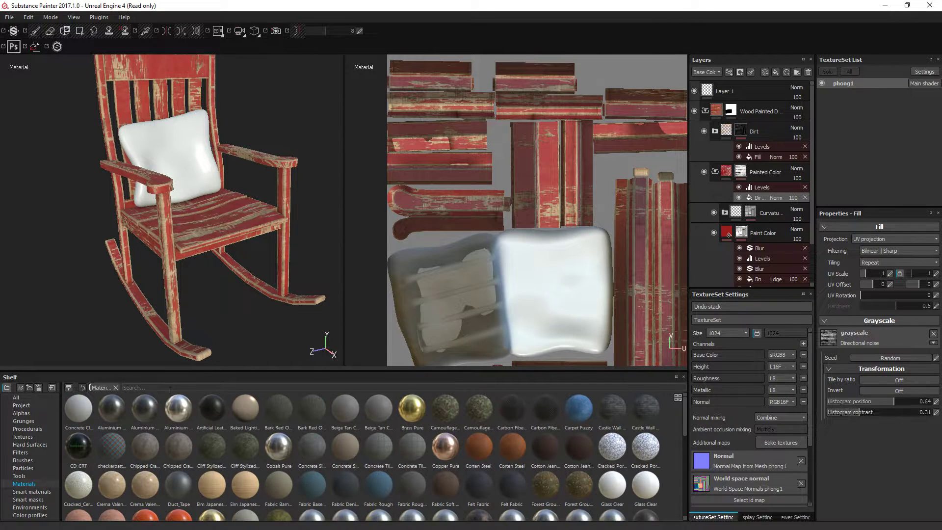
text(chec)
mouse_move(145, 408)
mouse_down()
mouse_move(237, 348)
mouse_move(751, 129)
mouse_move(761, 112)
mouse_move(140, 418)
mouse_move(698, 130)
mouse_move(731, 101)
mouse_up()
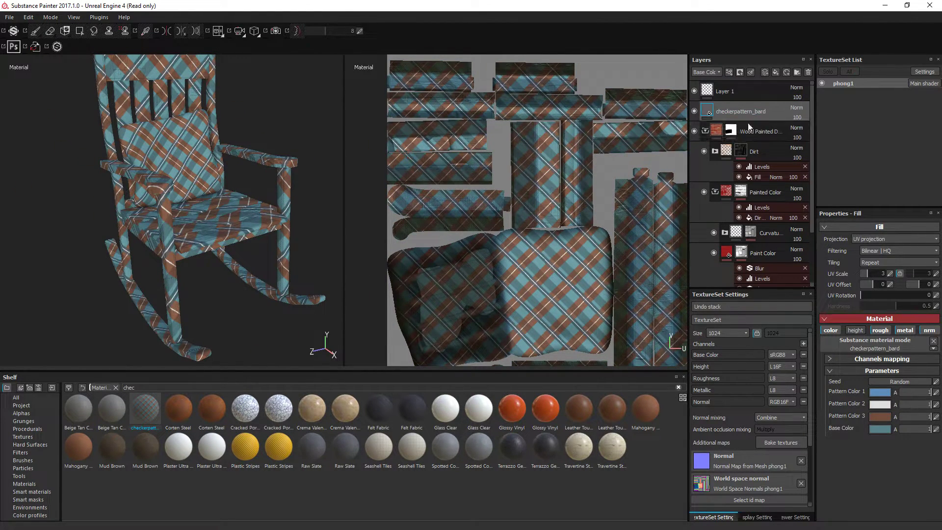
click(704, 132)
key(ctrl+z)
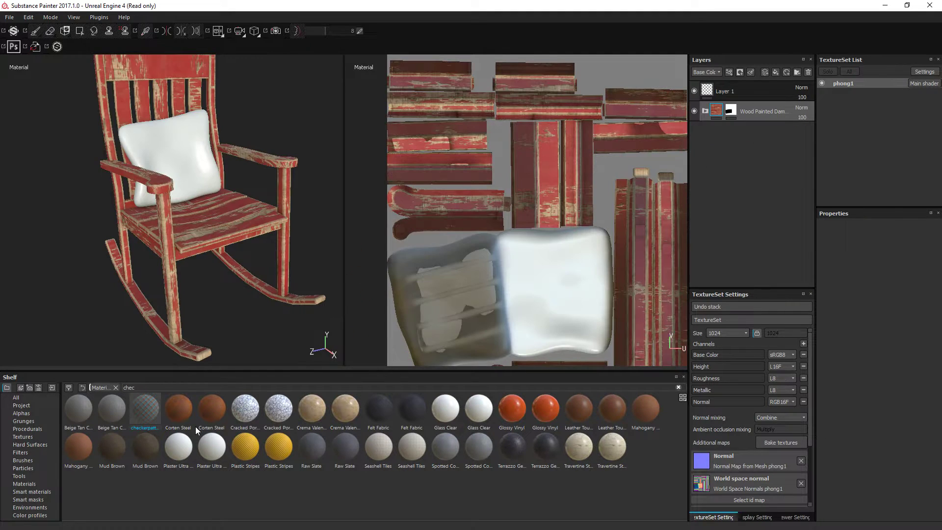
Add the checkerpattern_bard material as a layer beneath the Wood Painted Damaged group so it covers the pillow
drag(140, 422, 743, 122)
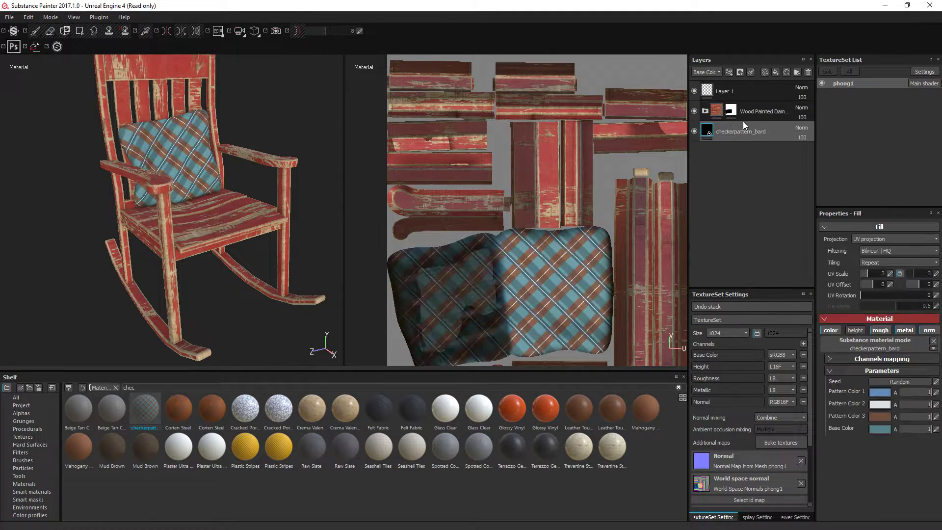
alt+drag(121, 316, 191, 259)
scroll(191, 259, up, 3)
scroll(143, 182, up, 1)
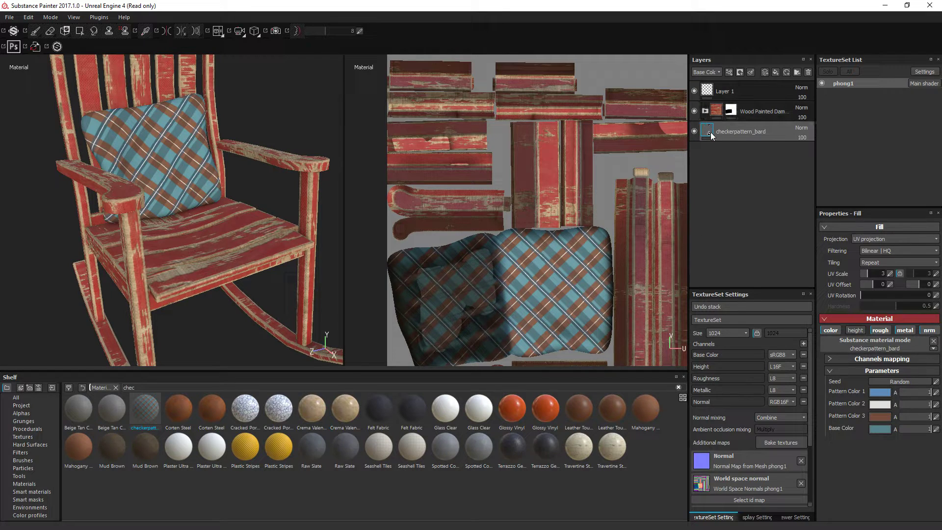
Set the checker material's Pattern Color 1 to light grey (0.760) and its Pattern Color 2 to a strong red
click(878, 392)
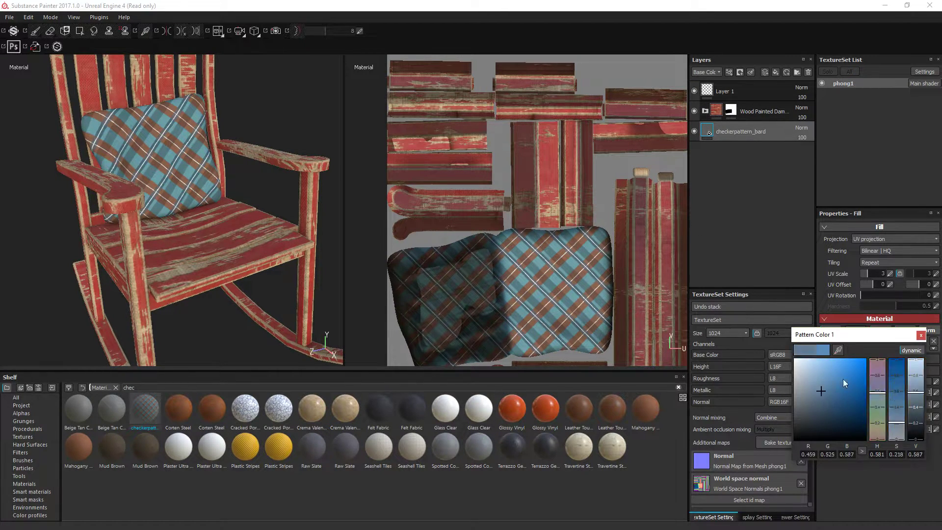
drag(888, 328, 772, 378)
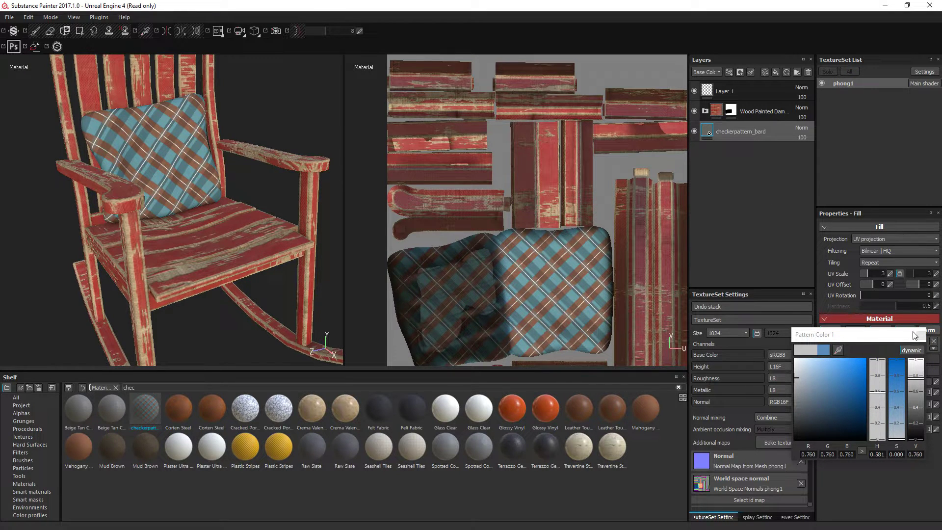
click(920, 335)
click(883, 405)
click(855, 396)
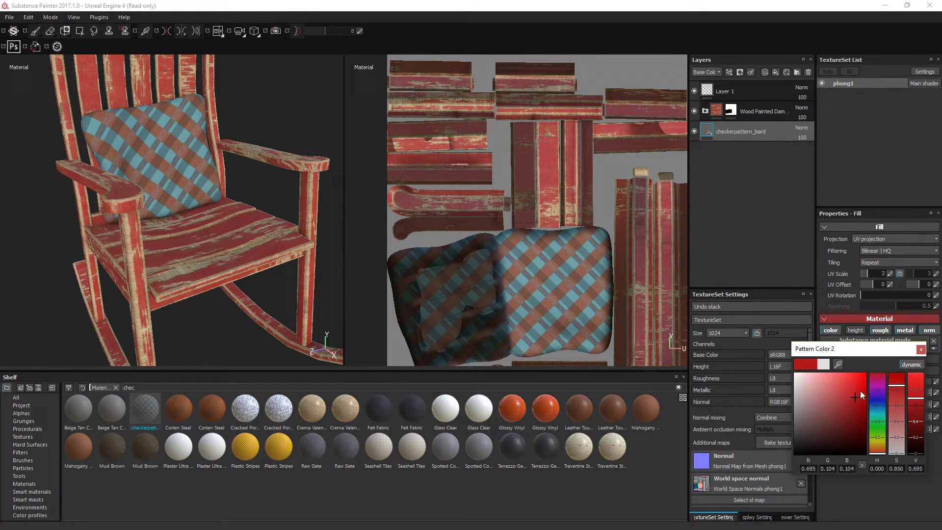
click(920, 349)
Set the checker material's Pattern Color 3 to dark brown and its Base Color to dark teal
click(875, 417)
click(847, 440)
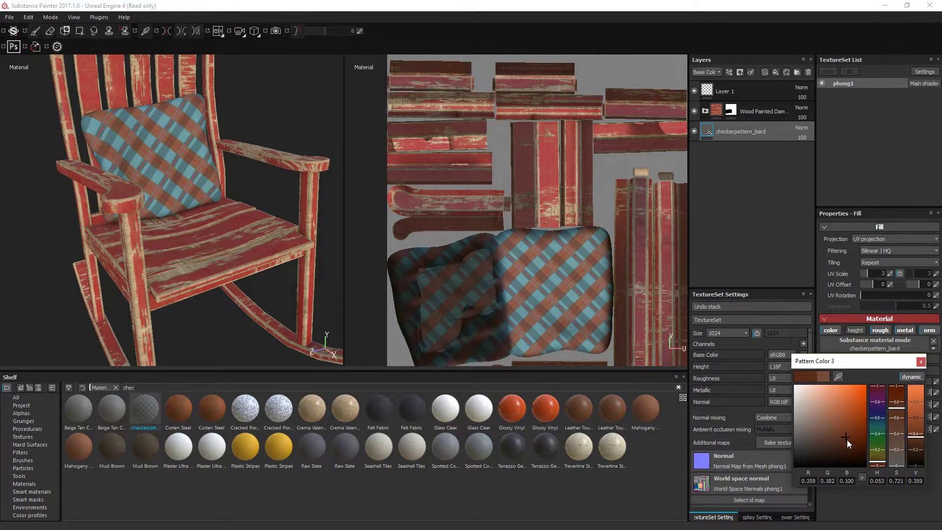
click(921, 361)
click(879, 431)
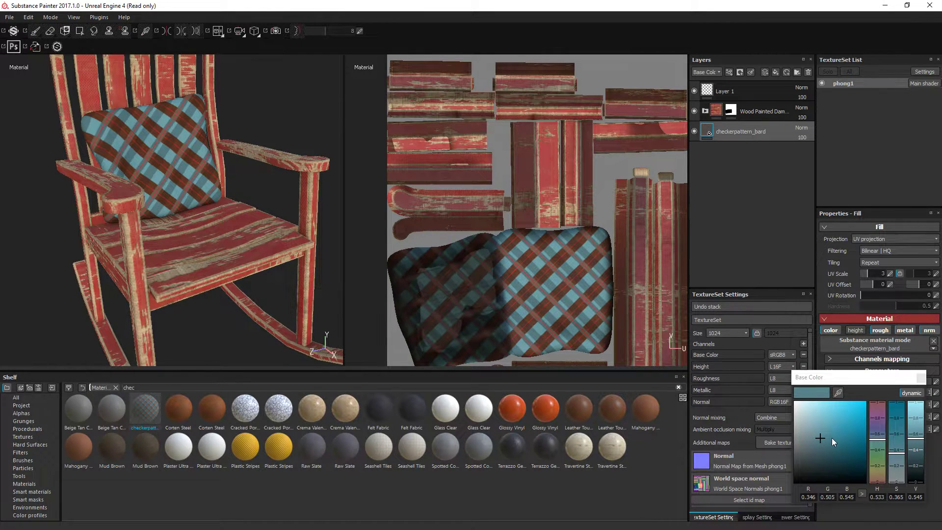
click(836, 460)
drag(837, 460, 838, 461)
alt+drag(214, 172, 152, 165)
click(920, 377)
alt+drag(211, 167, 226, 187)
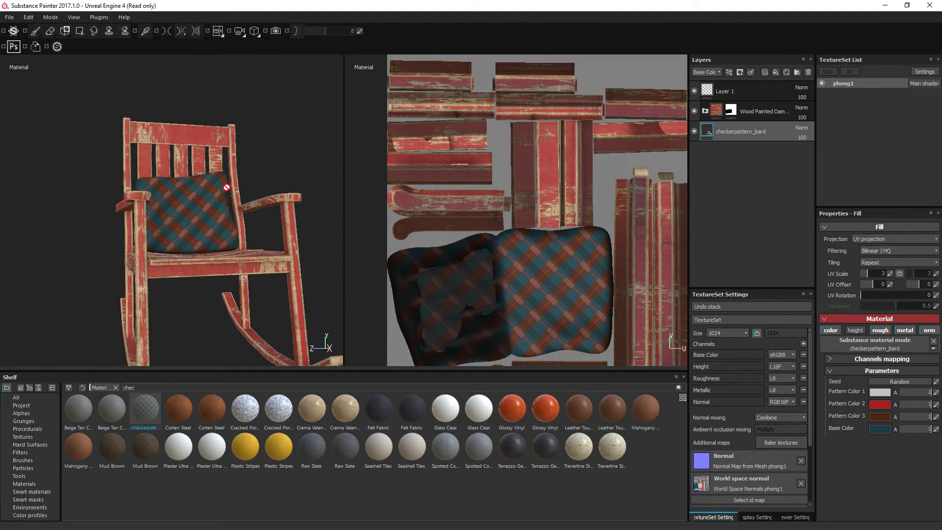
Search the smart materials for "dirt" and add the Dirt smart material above the Wood Painted Damaged group
click(34, 492)
click(134, 389)
text(dirt)
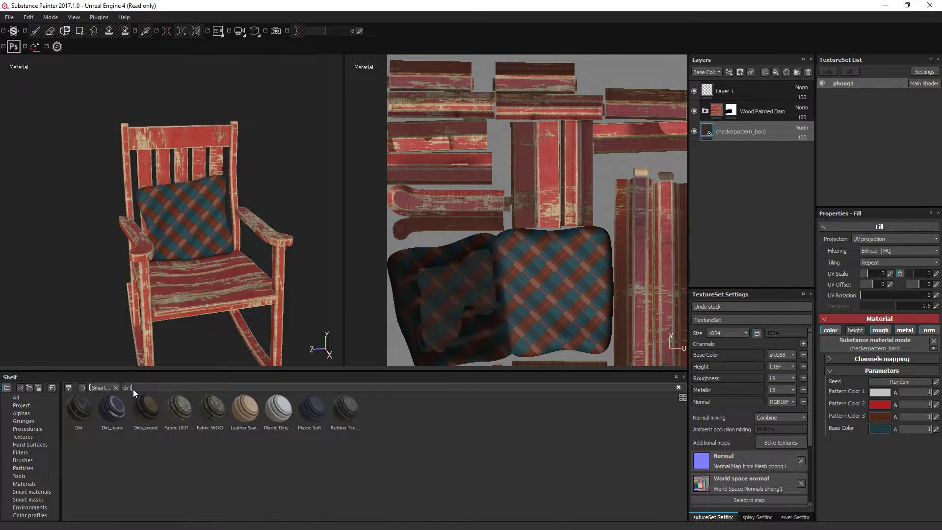
drag(83, 424, 743, 108)
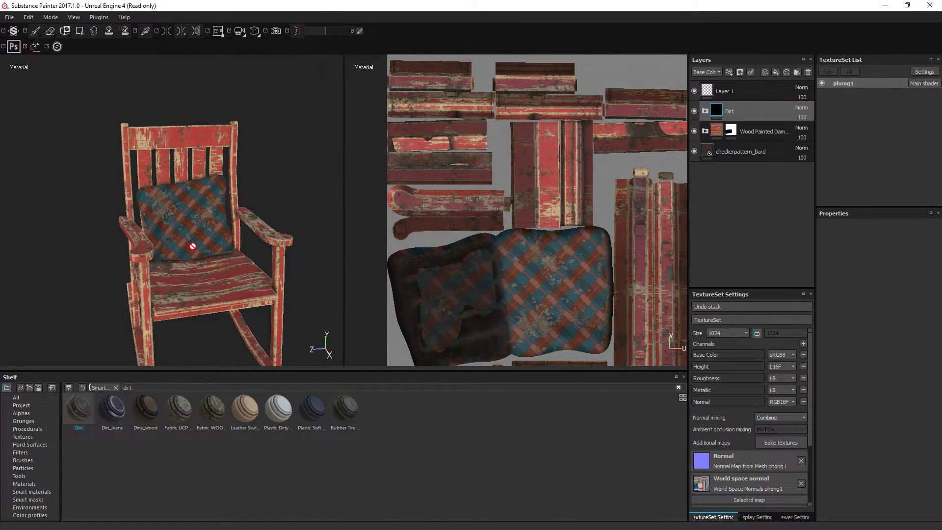
alt+drag(192, 222, 235, 225)
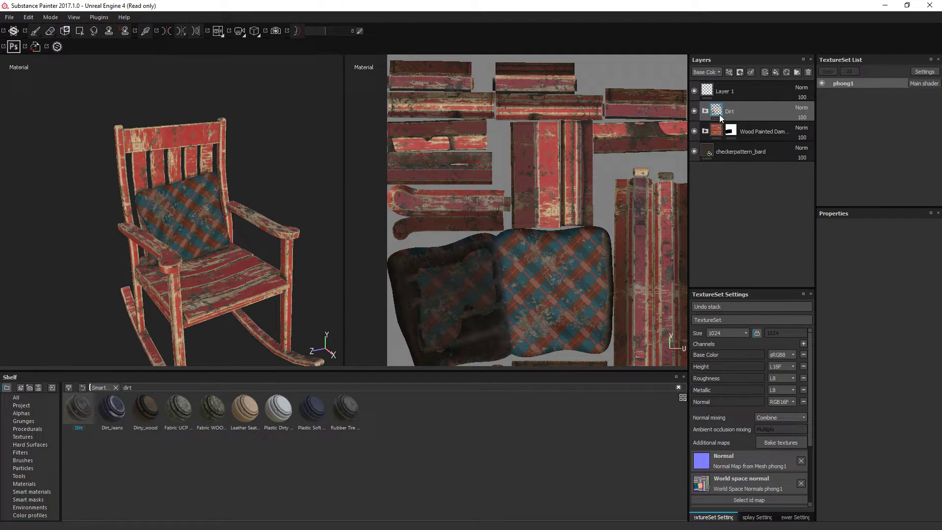
Set Global Balance to 0.81 in the mask editor generator of the Dirt Base layer
click(705, 111)
click(731, 131)
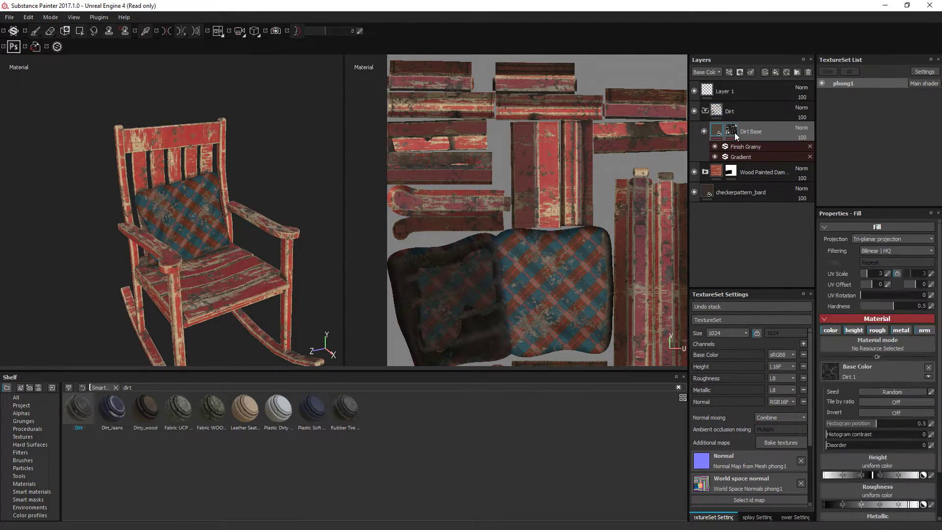
key(4)
click(734, 133)
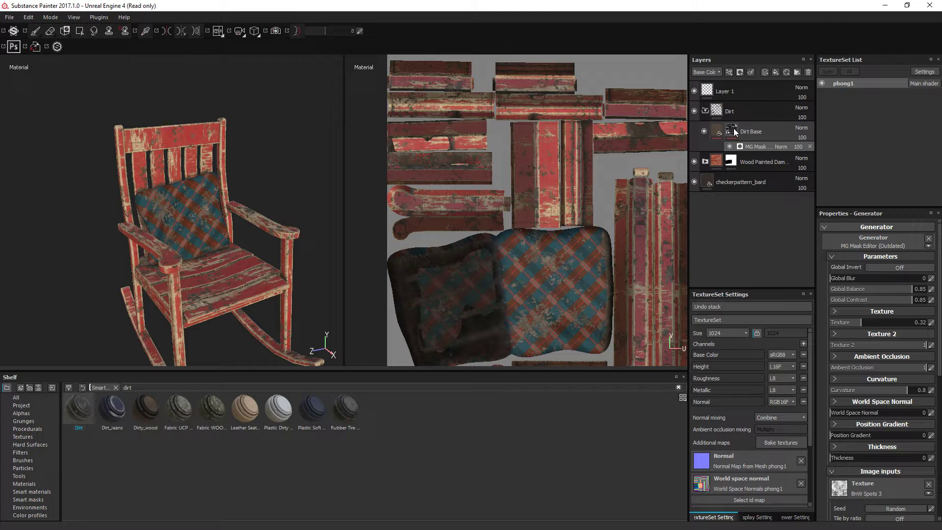
mouse_move(911, 289)
mouse_down()
mouse_move(878, 293)
mouse_move(907, 293)
mouse_up()
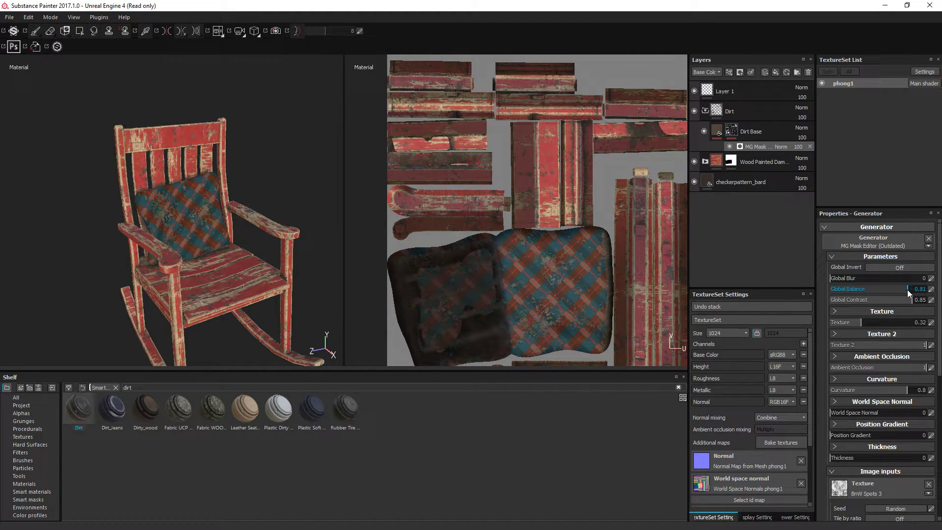
alt+drag(208, 208, 242, 235)
alt+middle_drag(243, 236, 235, 176)
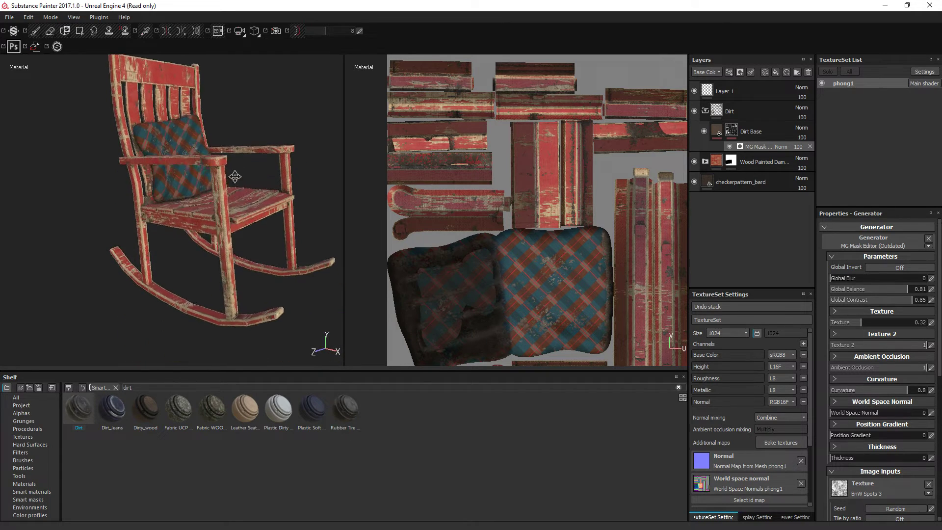
scroll(244, 298, up, 3)
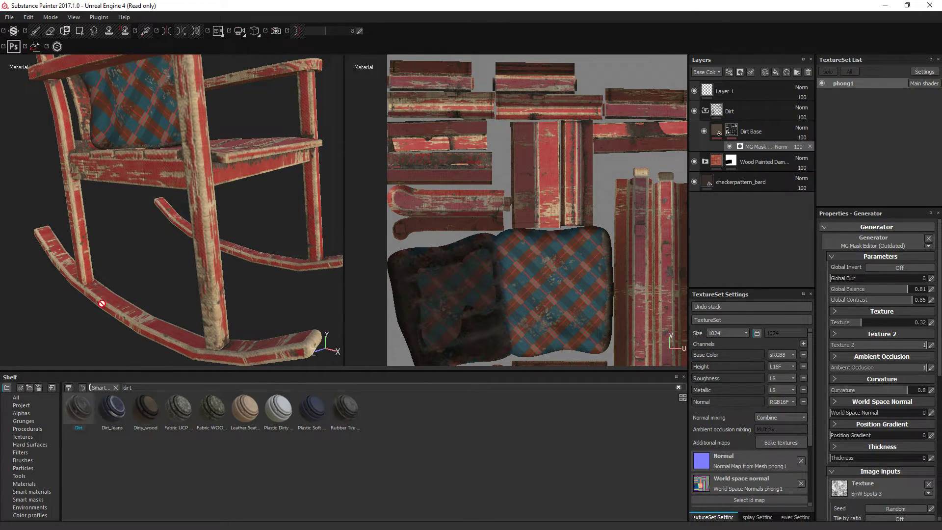
Search the regular materials for "dirt" and add Mud Brown as a layer above the Dirt group
click(25, 484)
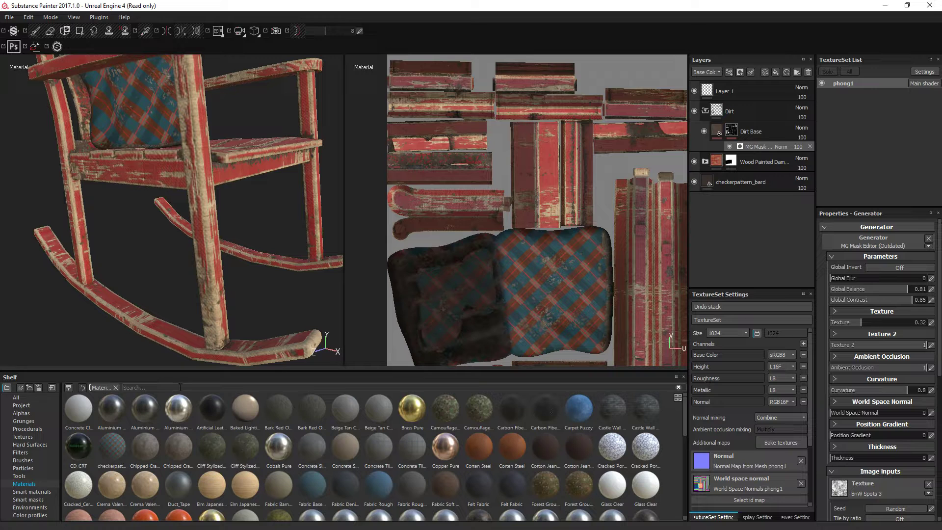
key(BackSpace)
key(BackSpace)
text(rt)
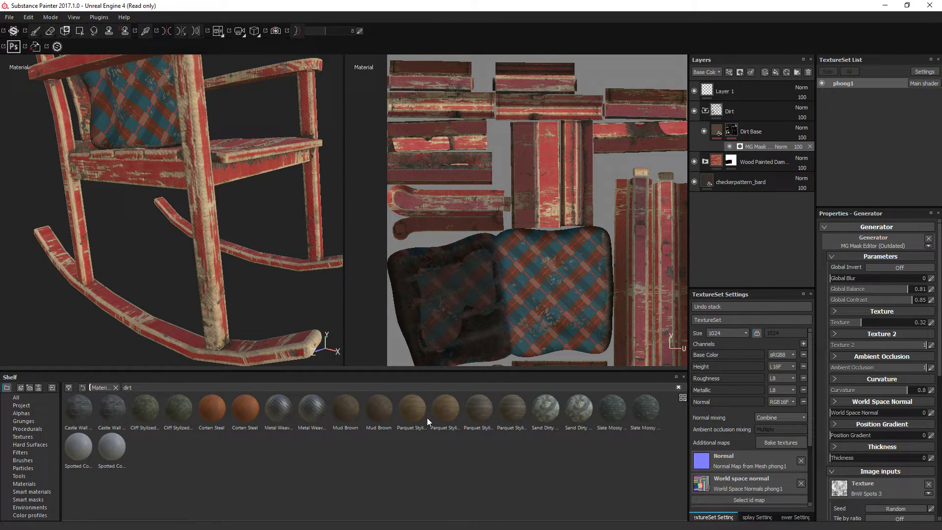
drag(346, 408, 754, 107)
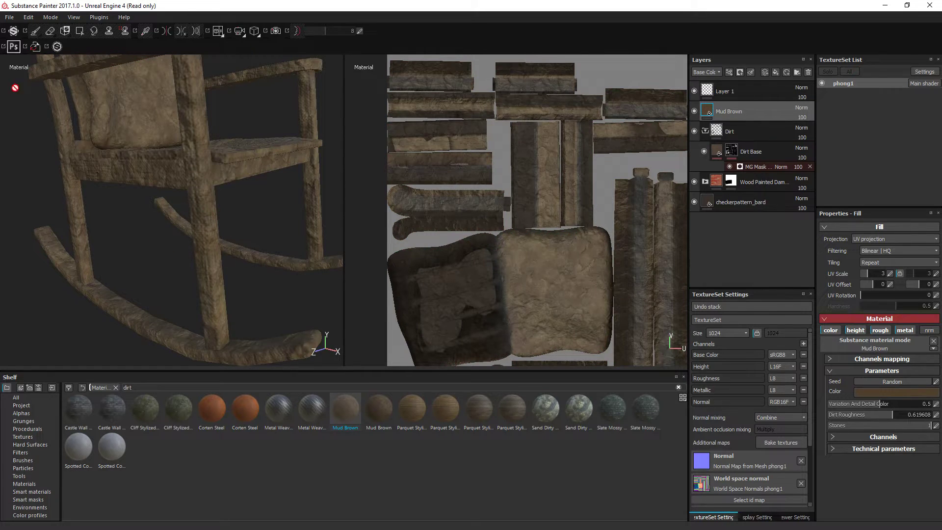
Apply the Ground Dirt smart mask to the Mud Brown layer
click(38, 500)
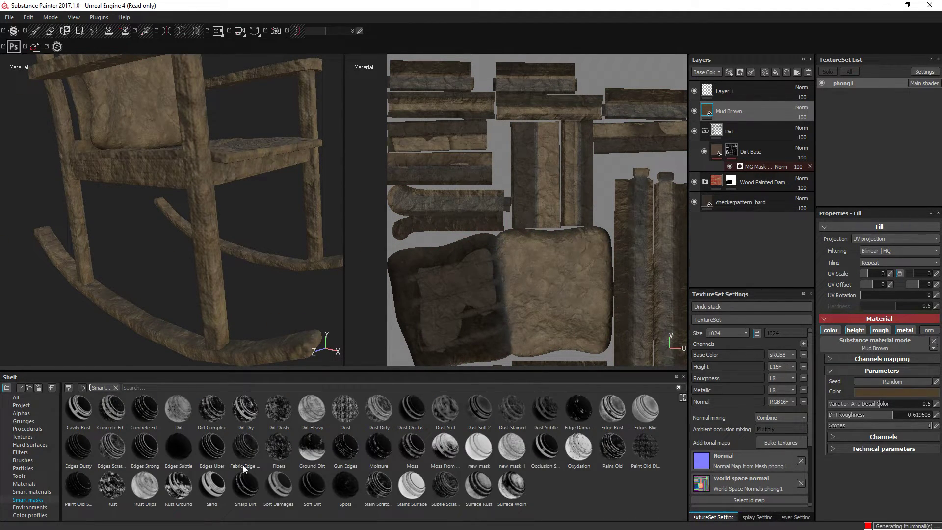
drag(312, 448, 772, 108)
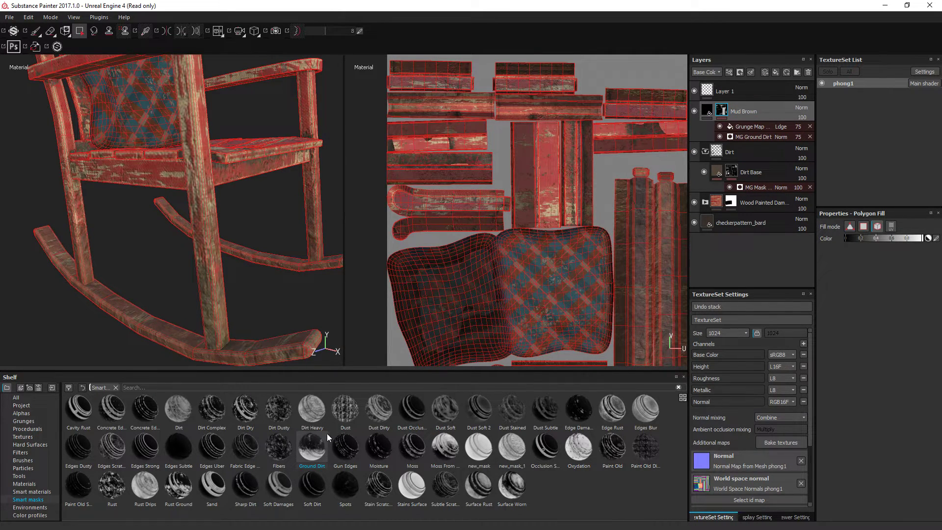
key(ctrl+z)
drag(310, 457, 733, 111)
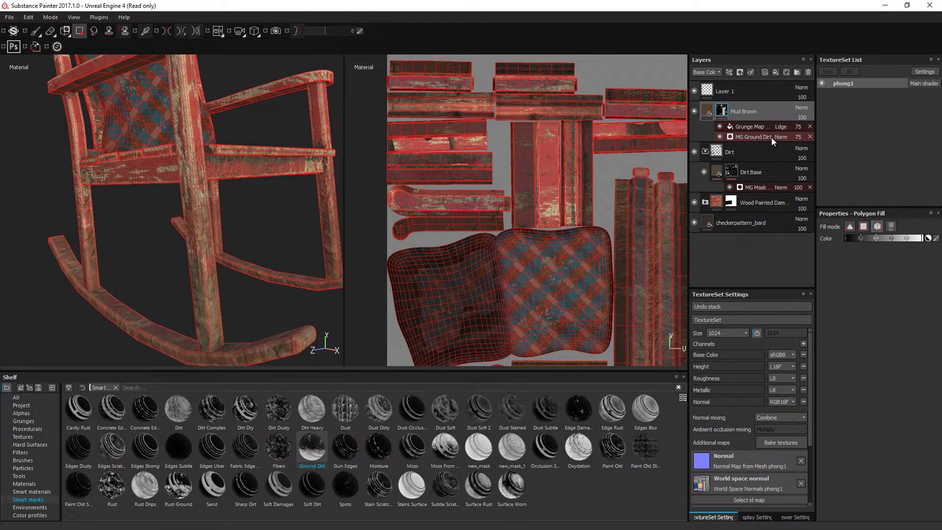
Set the MG Ground Dirt generator in the Mud Brown mask to Level 0.67 and Contrast 0.76
click(758, 137)
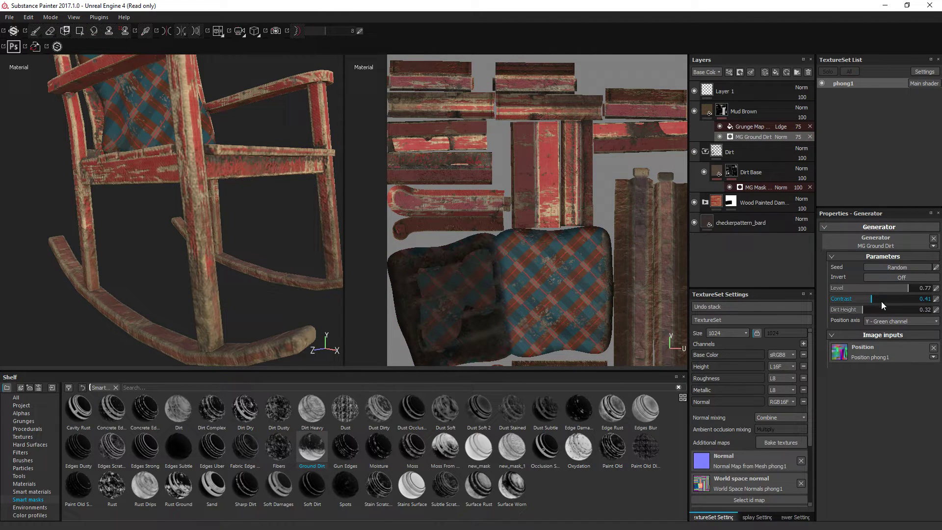
click(881, 287)
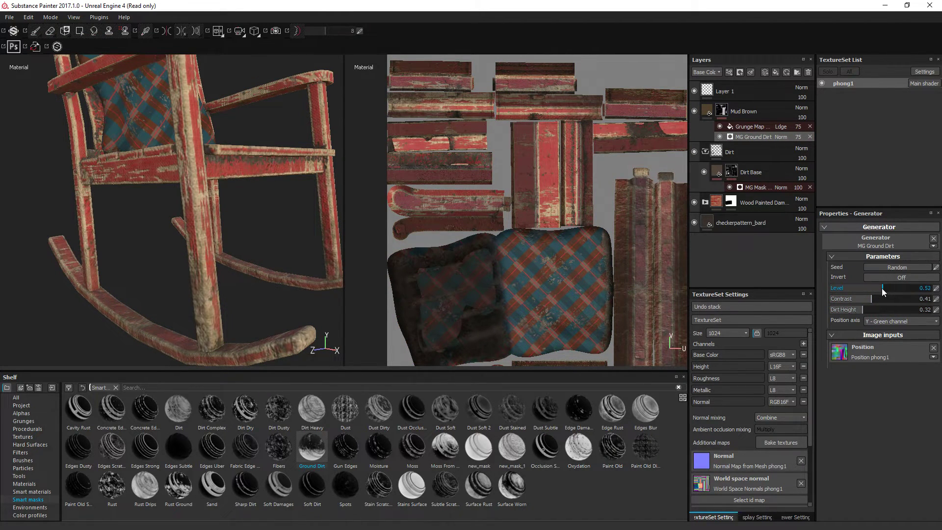
drag(875, 288, 921, 288)
alt+drag(210, 173, 275, 294)
click(873, 288)
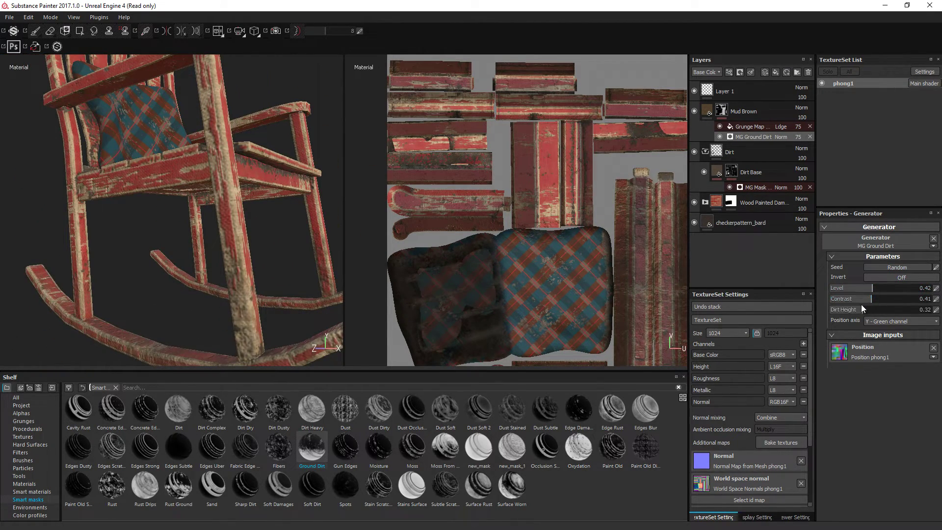
drag(869, 298, 898, 287)
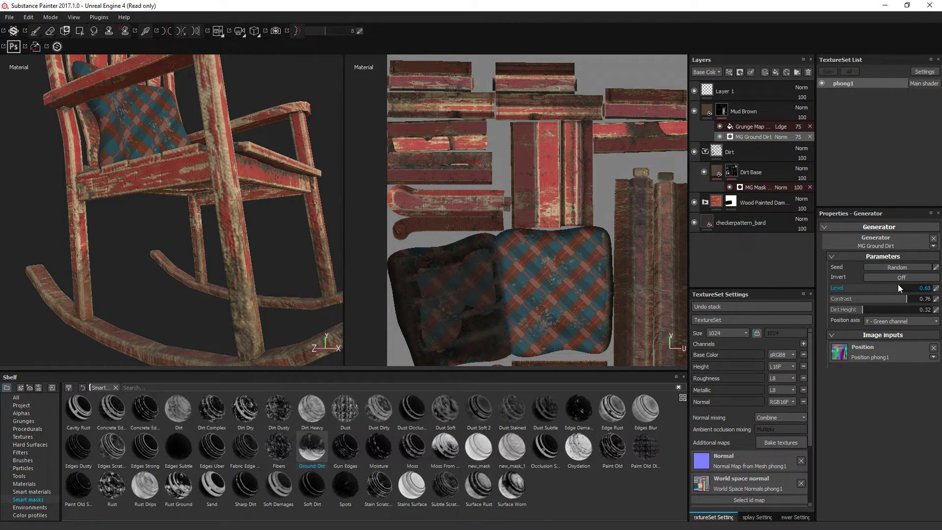
alt+drag(255, 197, 248, 229)
scroll(231, 230, down, 3)
scroll(203, 263, up, 2)
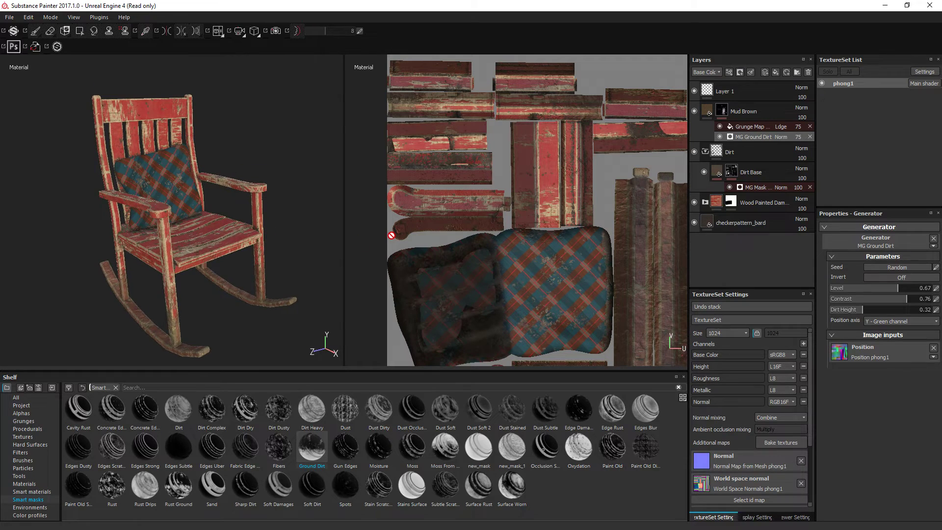